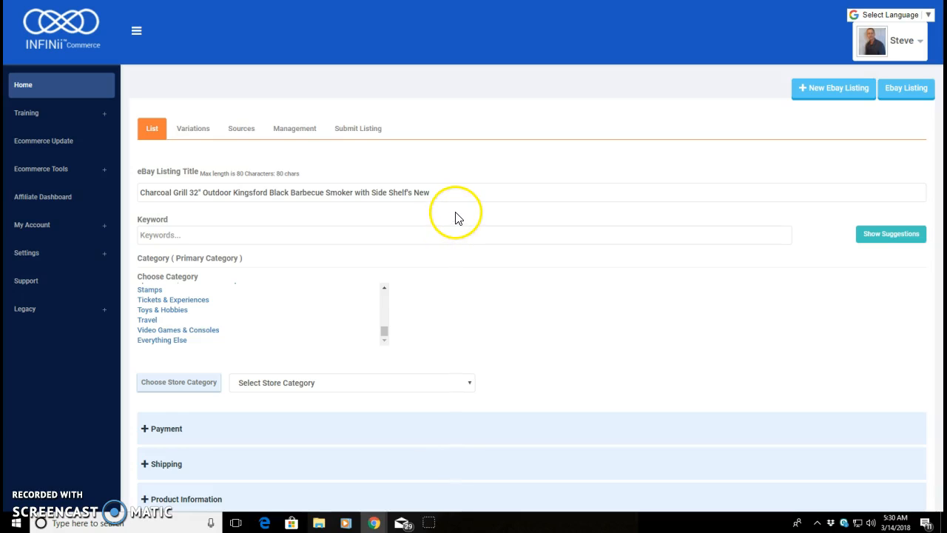
Copy "Charcoal Grill" from the eBay listing title into the Keyword field
scroll(455, 217, "down", 1)
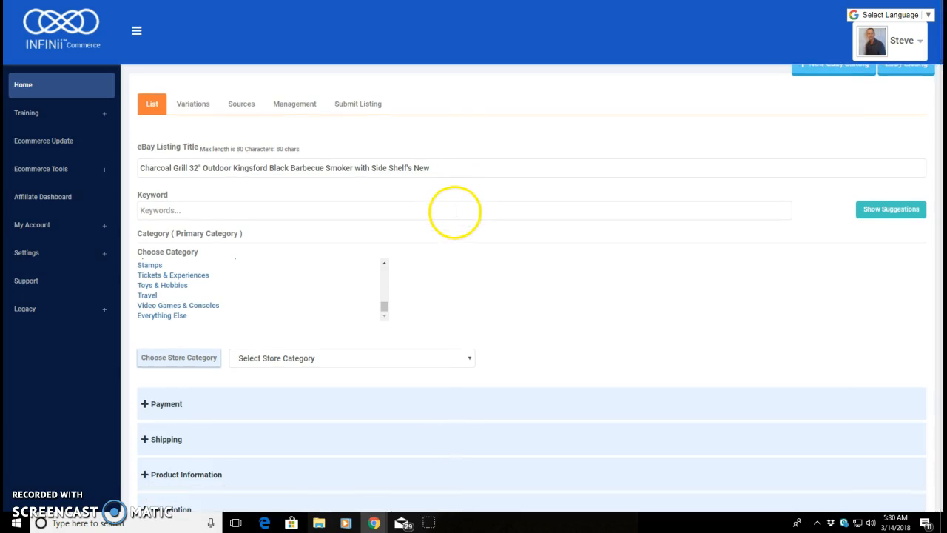
scroll(453, 214, "down", 1)
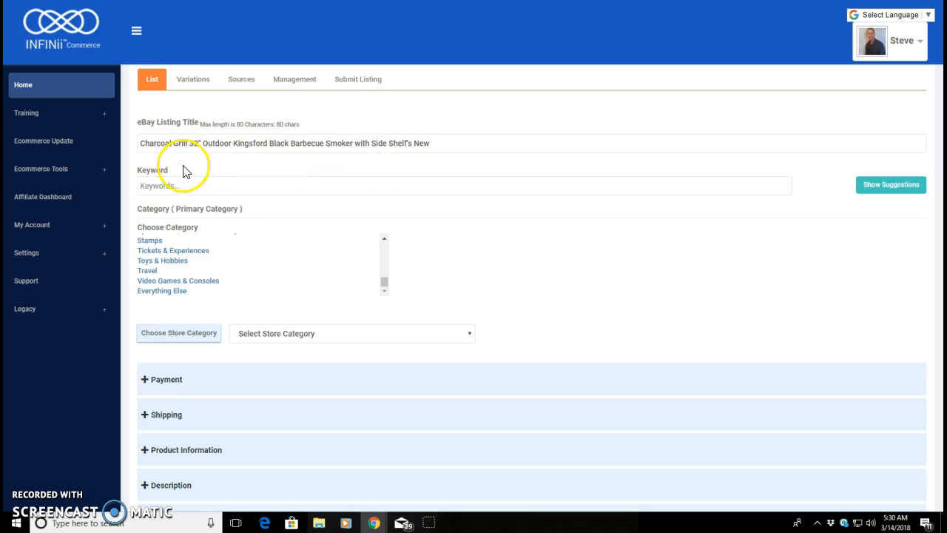
left_click(189, 141)
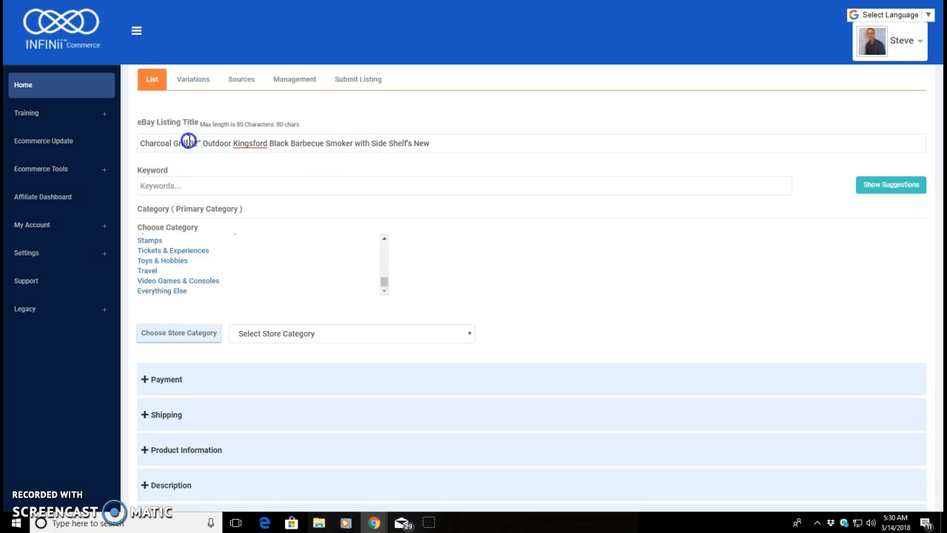
right_click(140, 140)
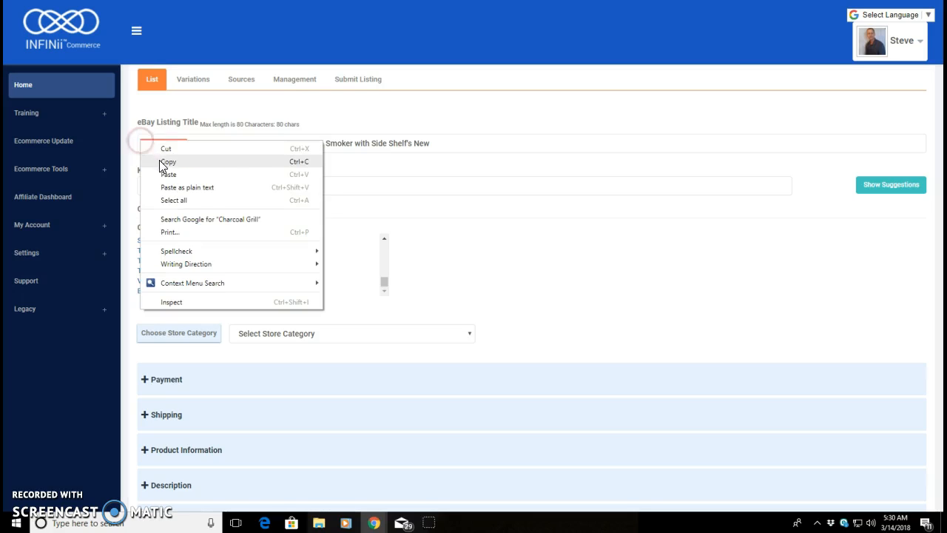
left_click(164, 162)
left_click(147, 186)
right_click(145, 187)
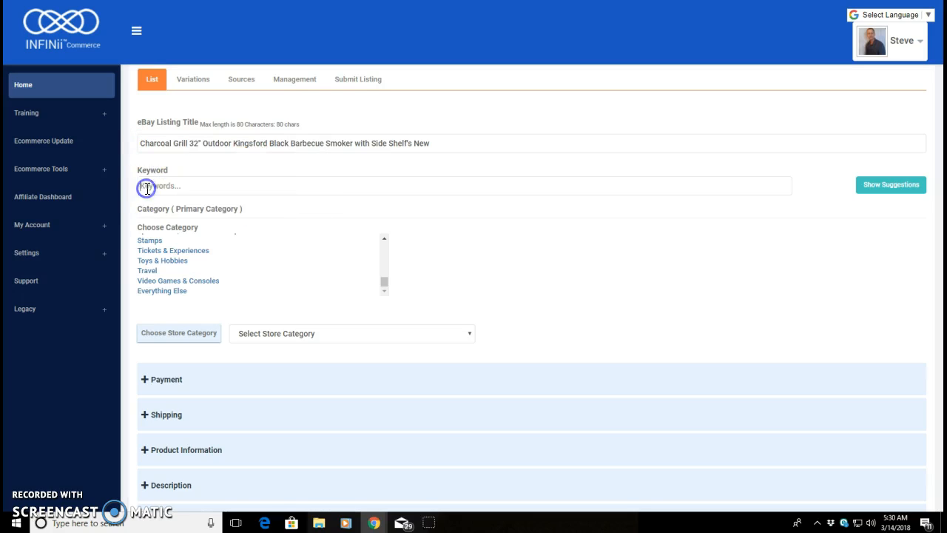
left_click(174, 256)
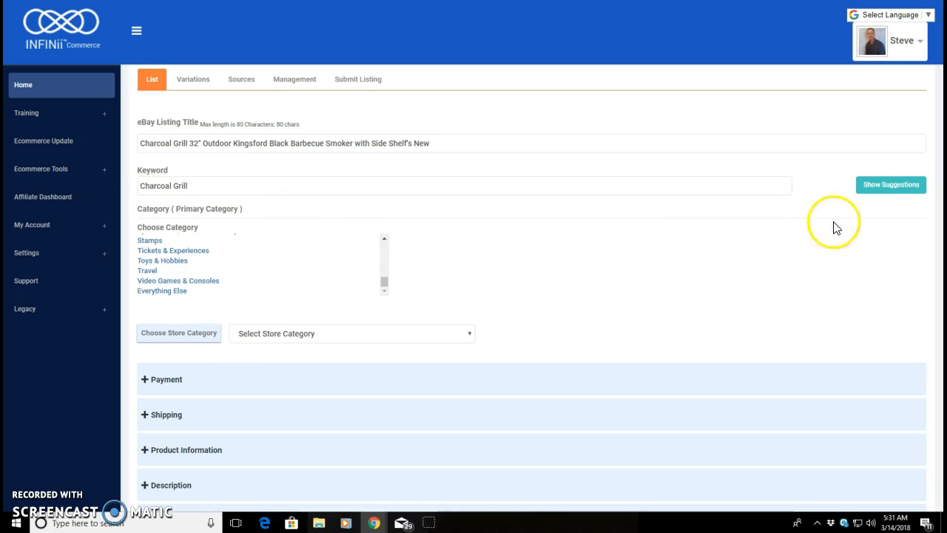
Show the category suggestions for the keyword and choose Barbecues, Grills & Smokers (151621) as the primary category
left_click(870, 189)
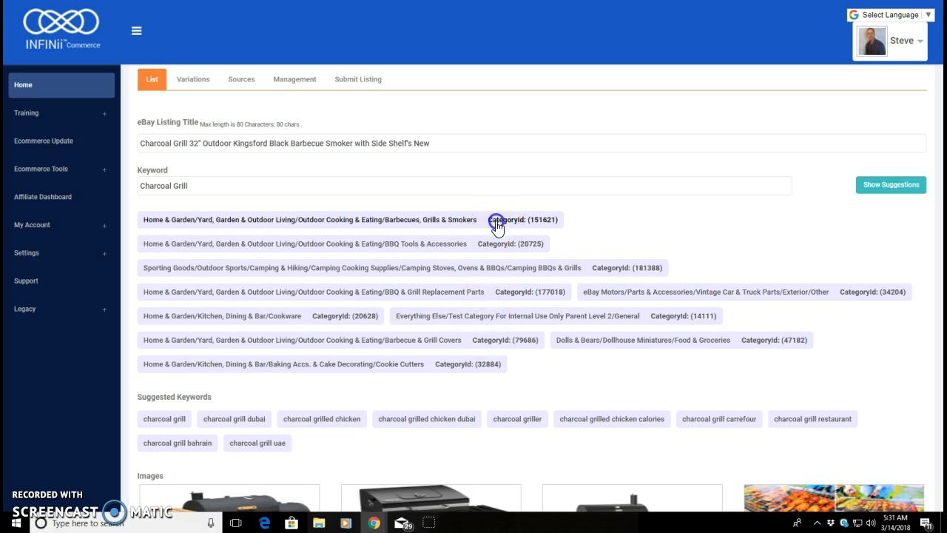
scroll(498, 227, "down", 10)
scroll(373, 319, "up", 2)
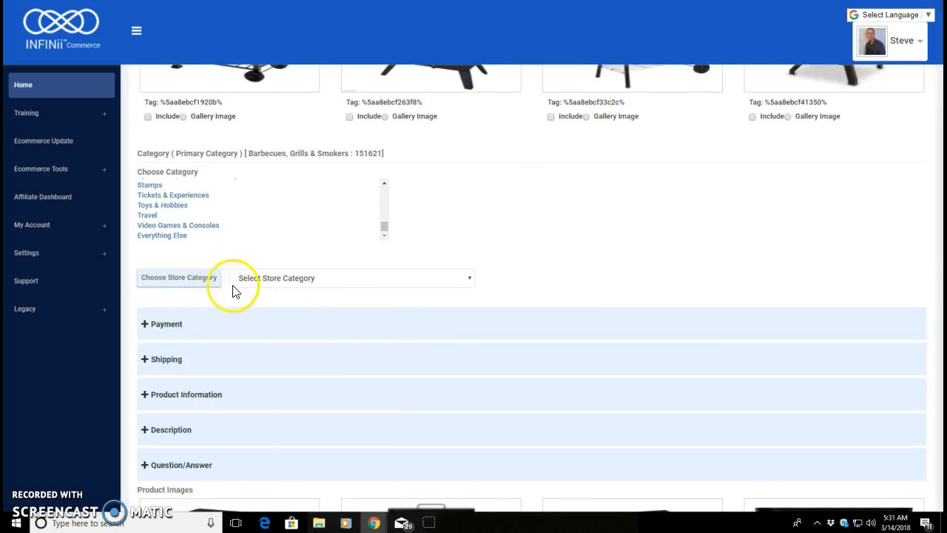
Set the store category to Home & Garden->Yard, Garden & Outdoor Living->Garden Structures & Shade
left_click(470, 281)
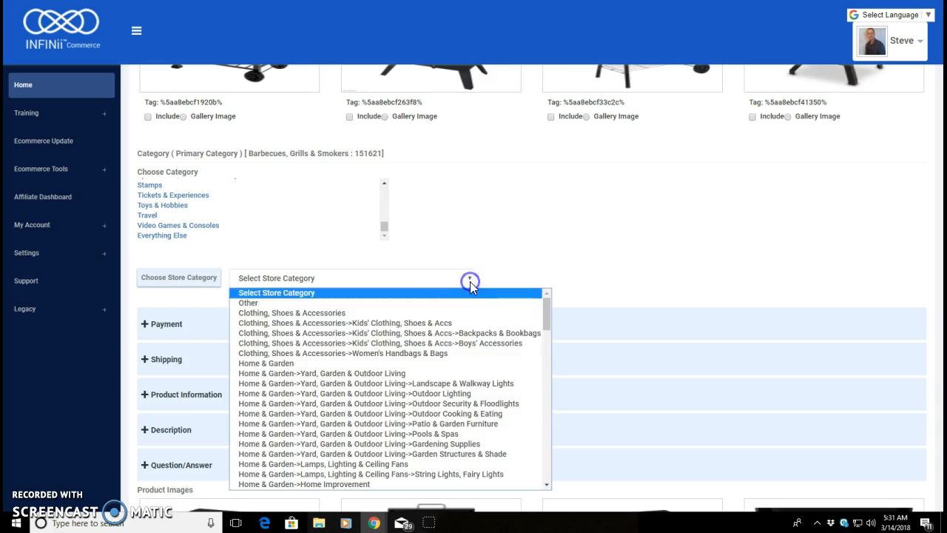
scroll(387, 368, "down", 3)
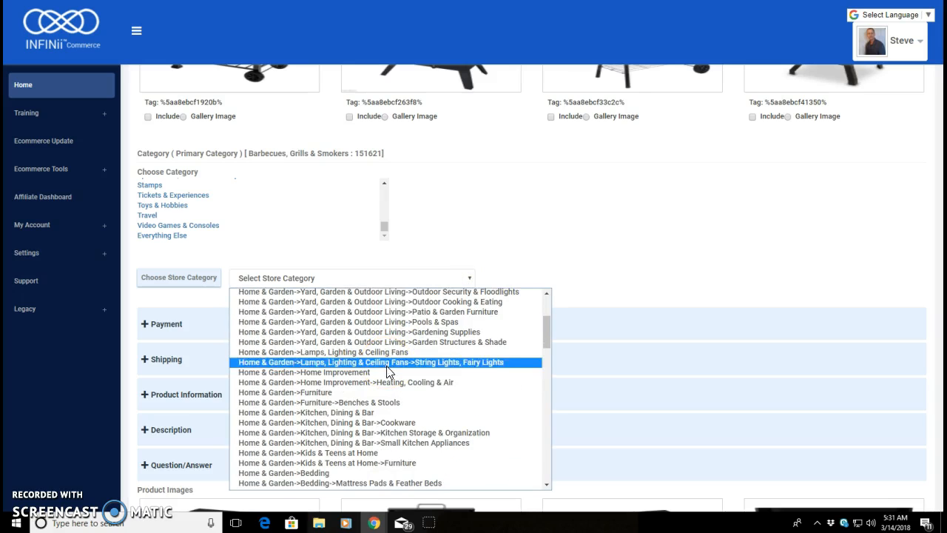
scroll(382, 422, "down", 15)
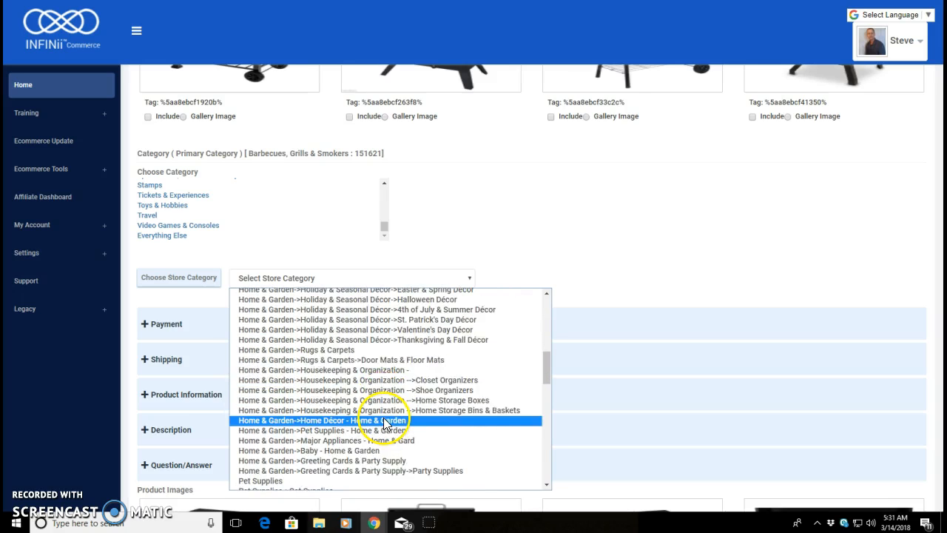
scroll(398, 492, "down", 2)
scroll(389, 473, "up", 7)
scroll(376, 444, "up", 5)
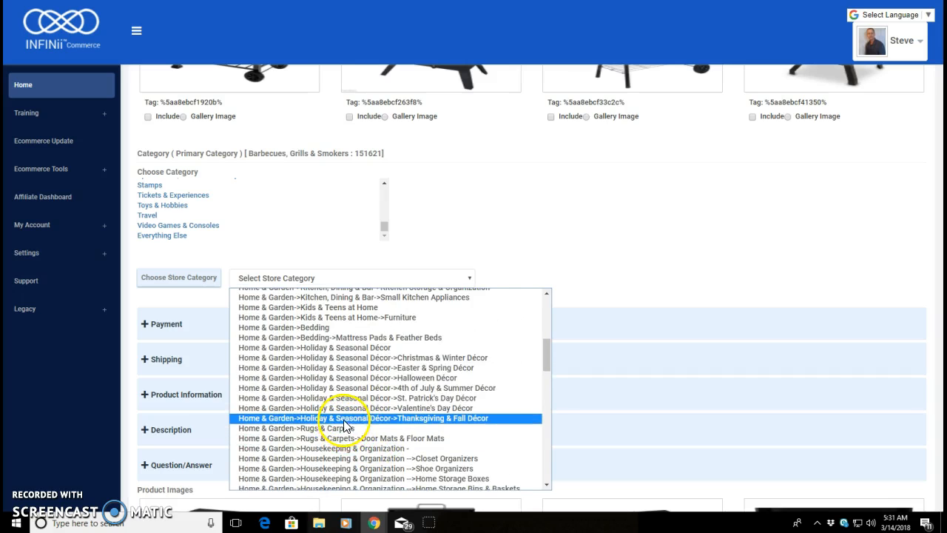
scroll(347, 425, "up", 5)
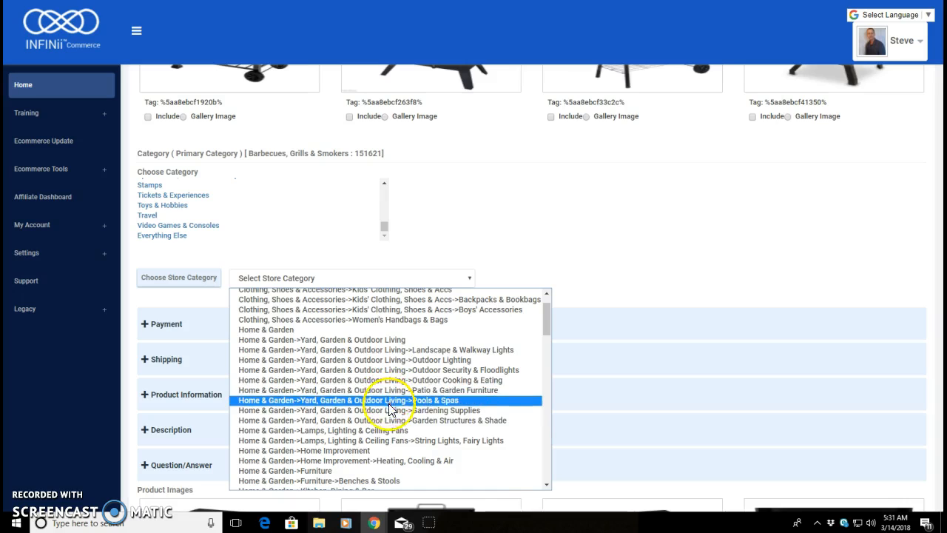
left_click(402, 419)
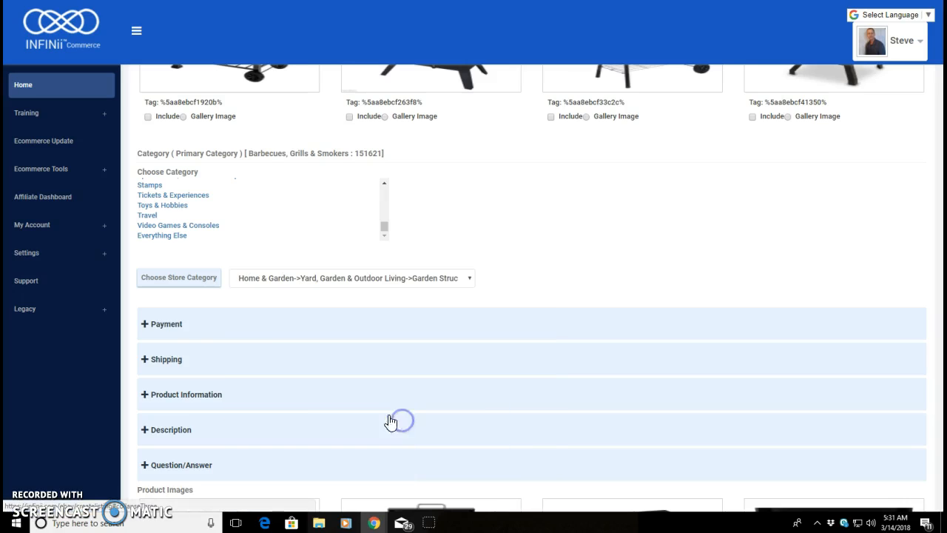
Check the grill's price on its Walmart product page and set the listing's profit goal to 10%
left_click(176, 331)
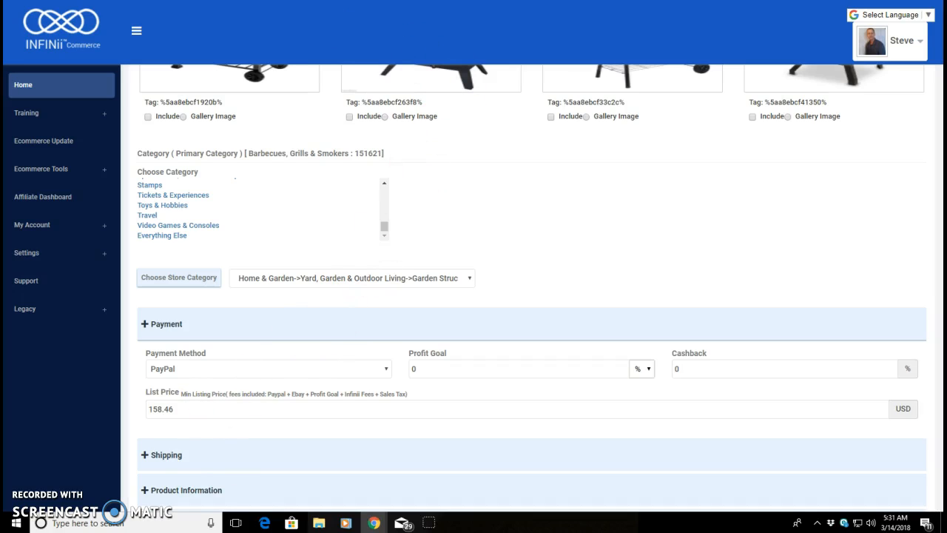
left_click(355, 1)
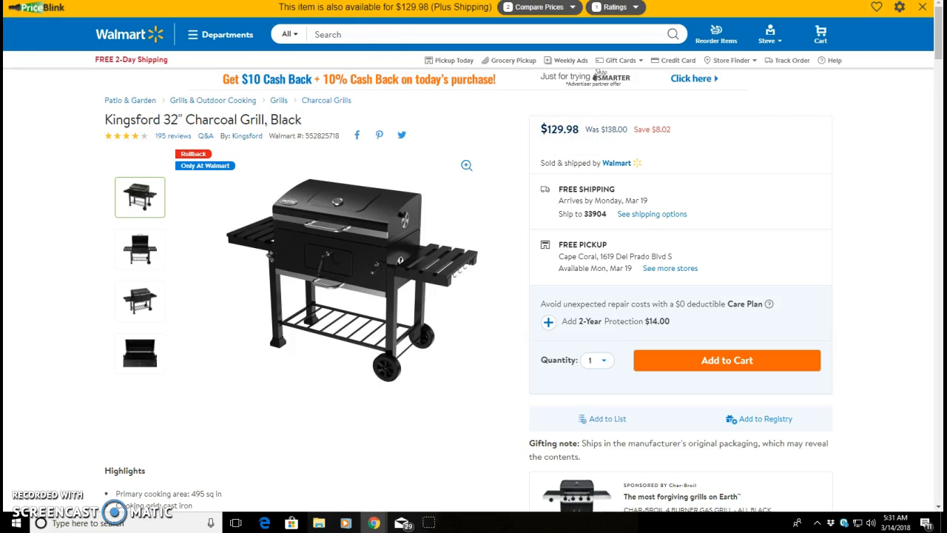
left_click(89, 1)
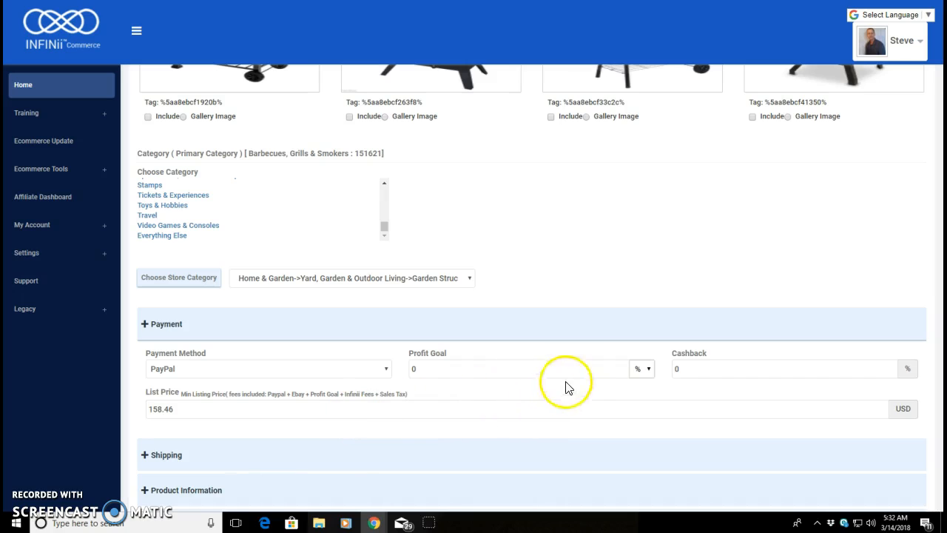
left_click(622, 368)
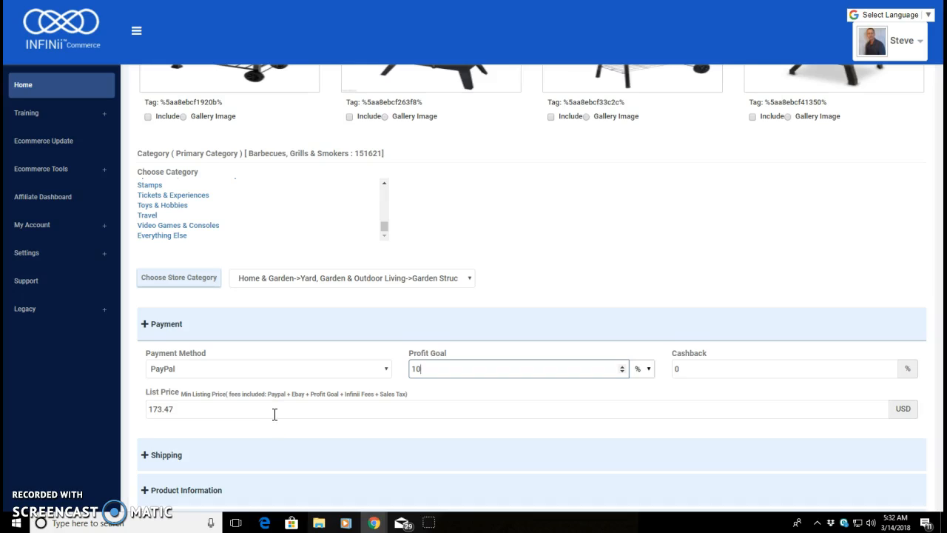
Set the listing's shipping/return policy to Short/Thankyou
scroll(274, 414, "down", 1)
left_click(202, 419)
left_click(167, 411)
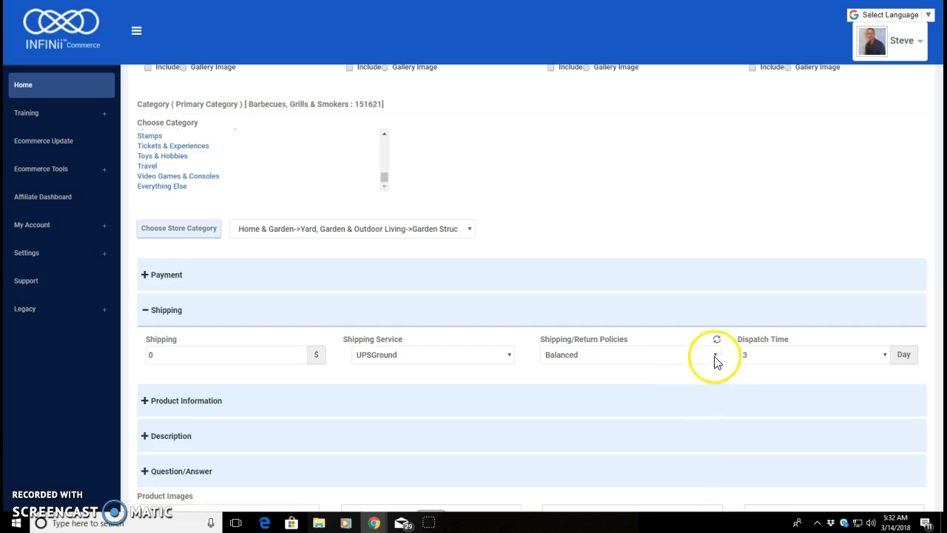
left_click(715, 356)
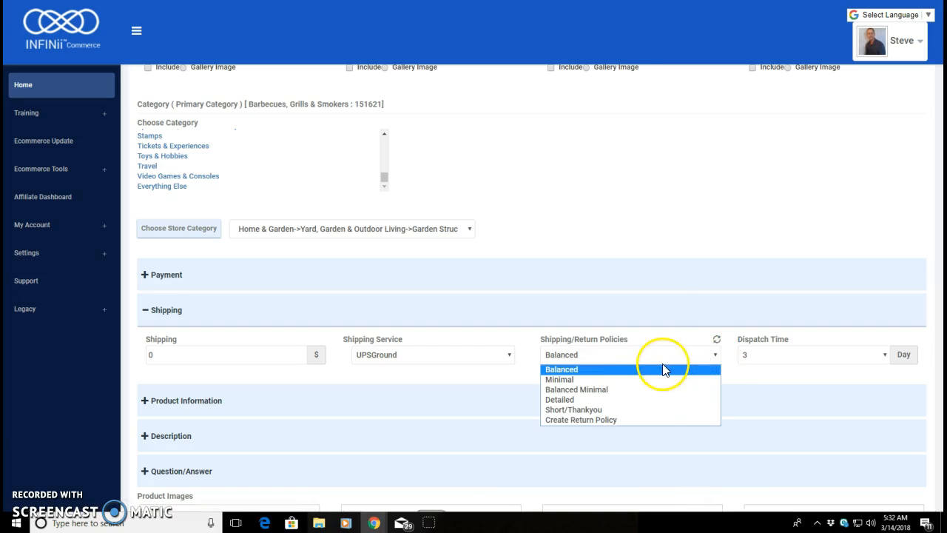
left_click(609, 410)
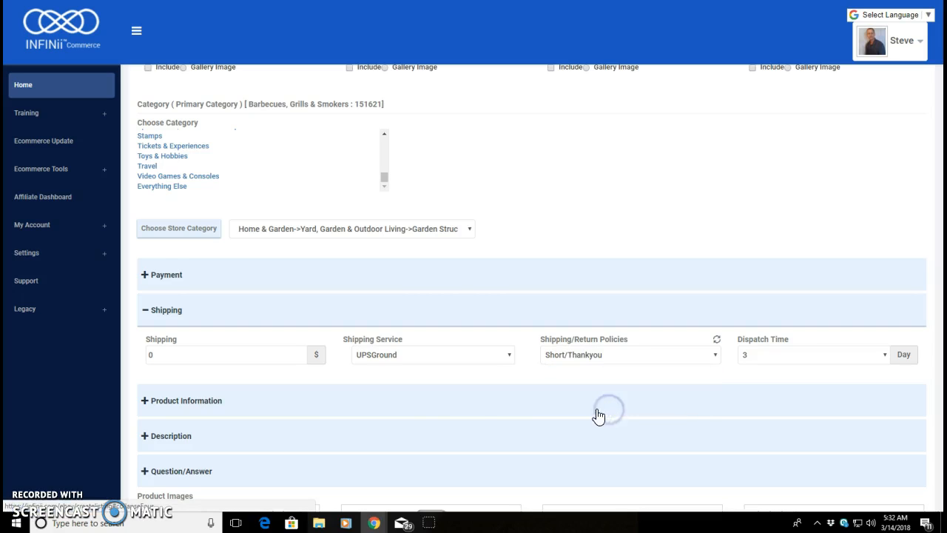
Set the return period in the product information to 30 Days
left_click(186, 403)
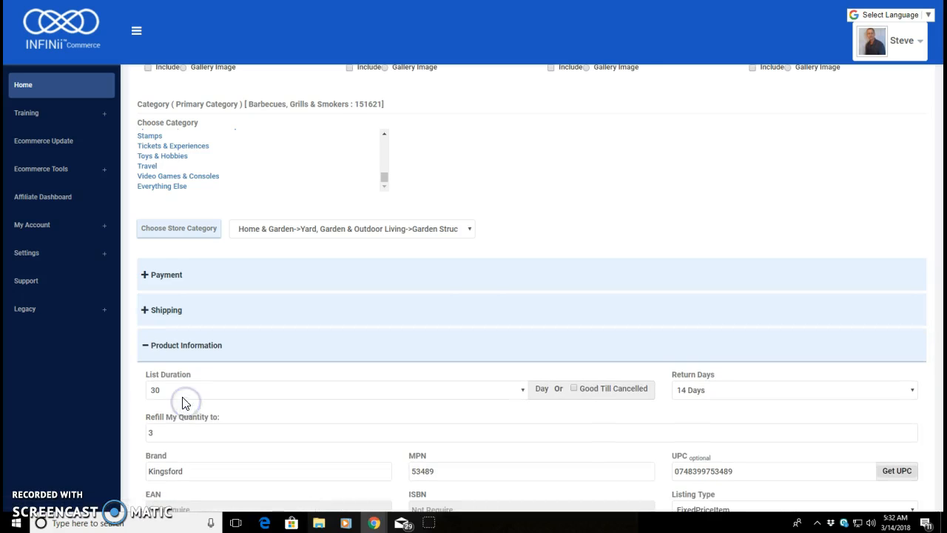
scroll(192, 379, "down", 1)
scroll(192, 378, "down", 2)
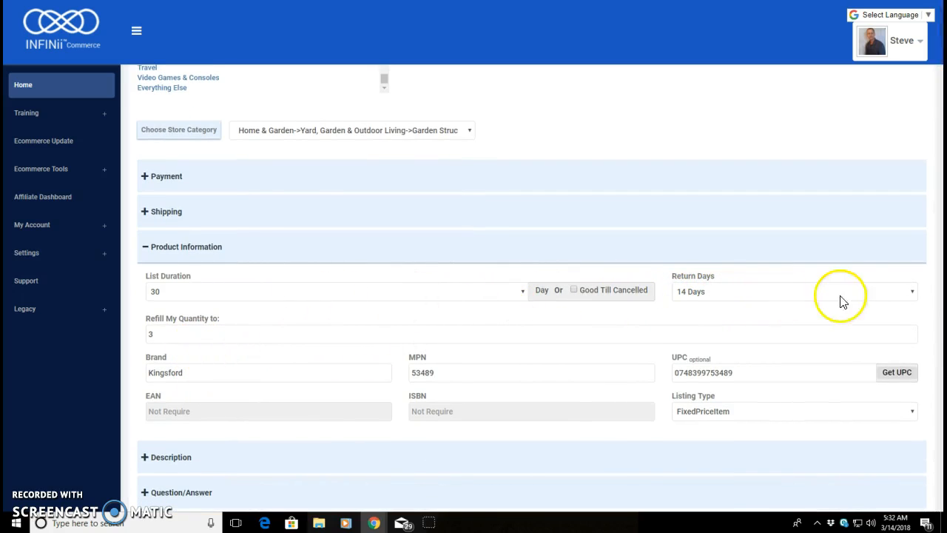
left_click(910, 292)
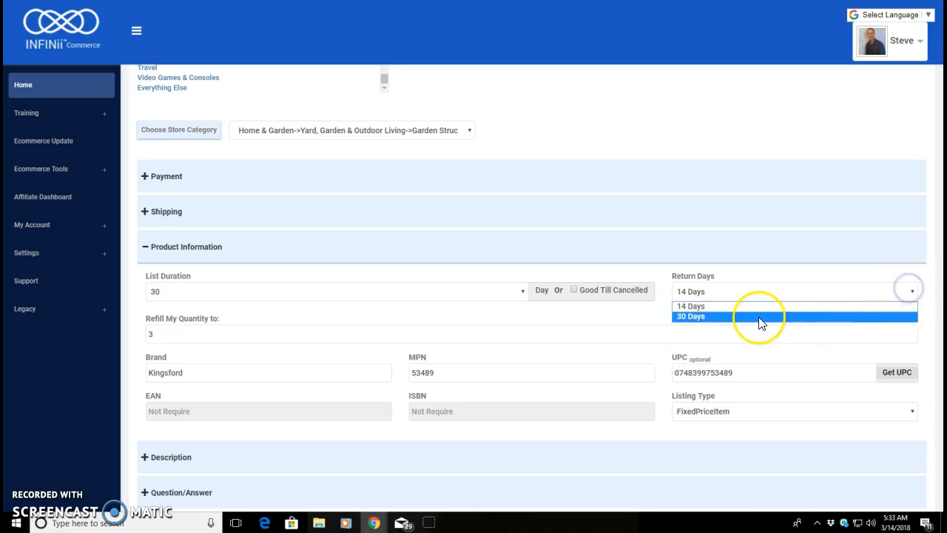
left_click(715, 318)
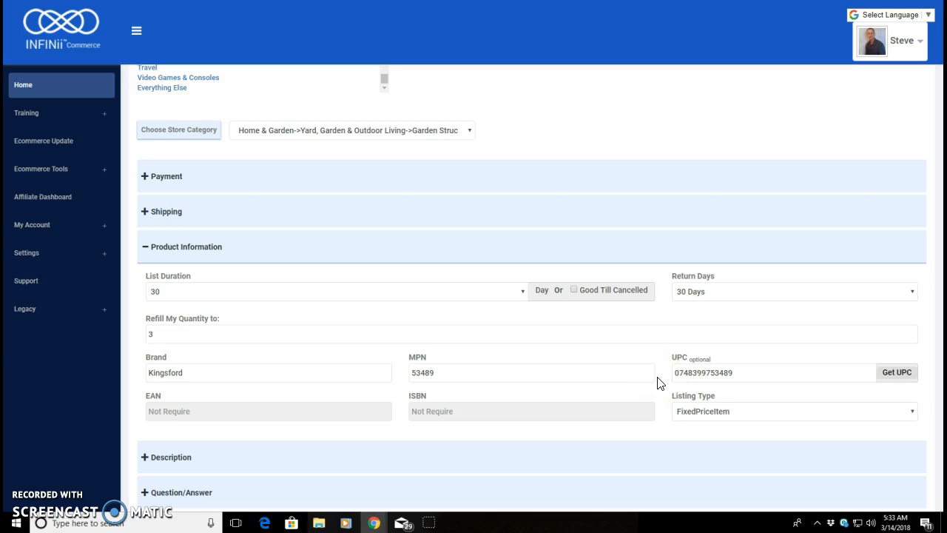
Review the item description and delete the feature bullets and the whole specification list beneath the Features heading
left_click(170, 457)
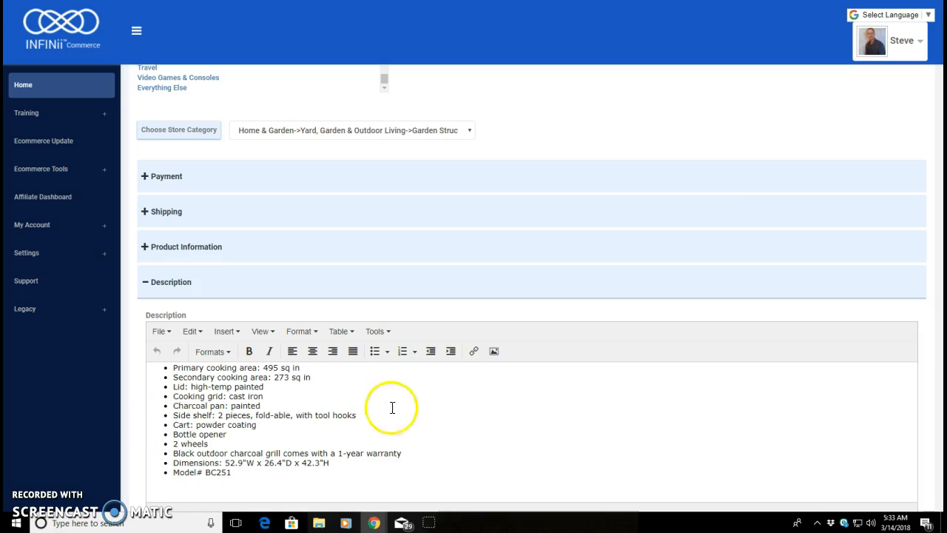
scroll(296, 384, "up", 1)
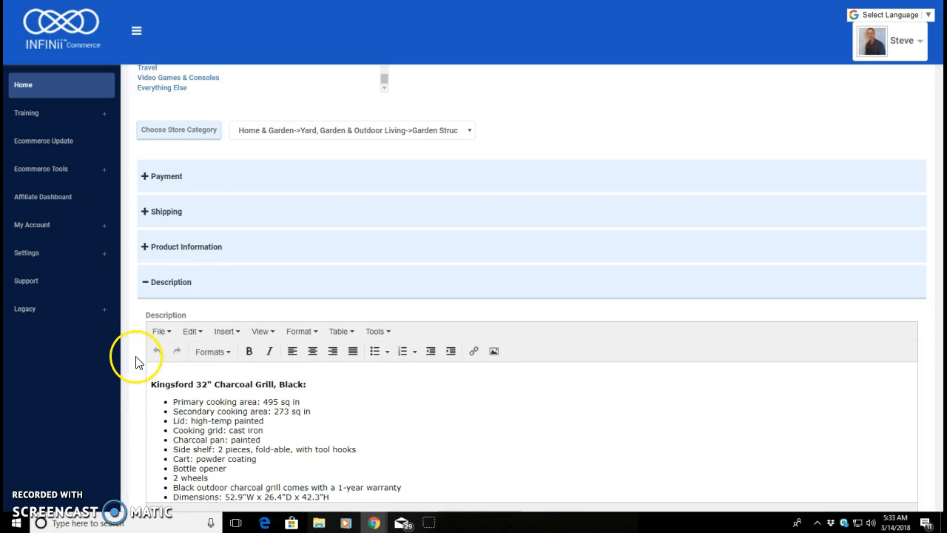
scroll(135, 363, "down", 1)
scroll(135, 363, "down", 3)
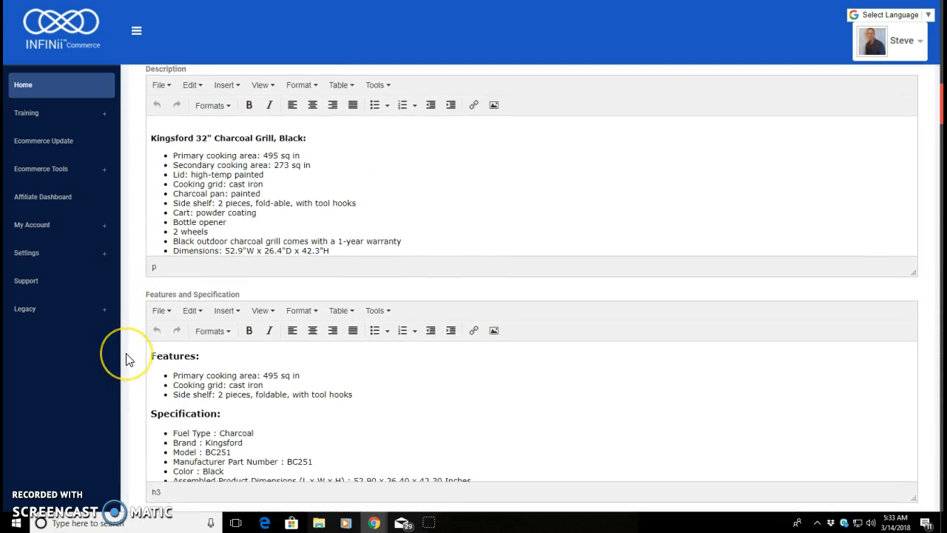
scroll(125, 360, "down", 1)
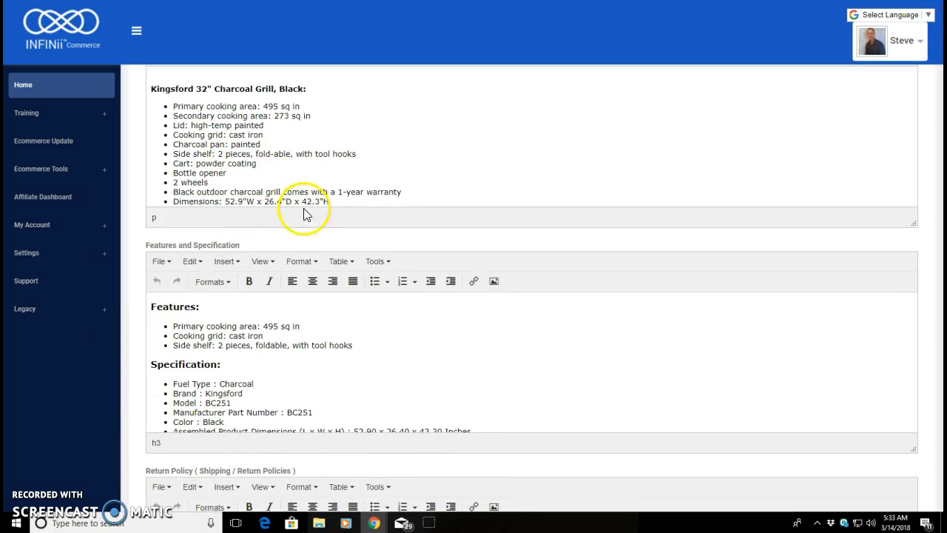
scroll(400, 377, "down", 1)
left_click(461, 418)
left_click_drag(461, 418, 164, 316)
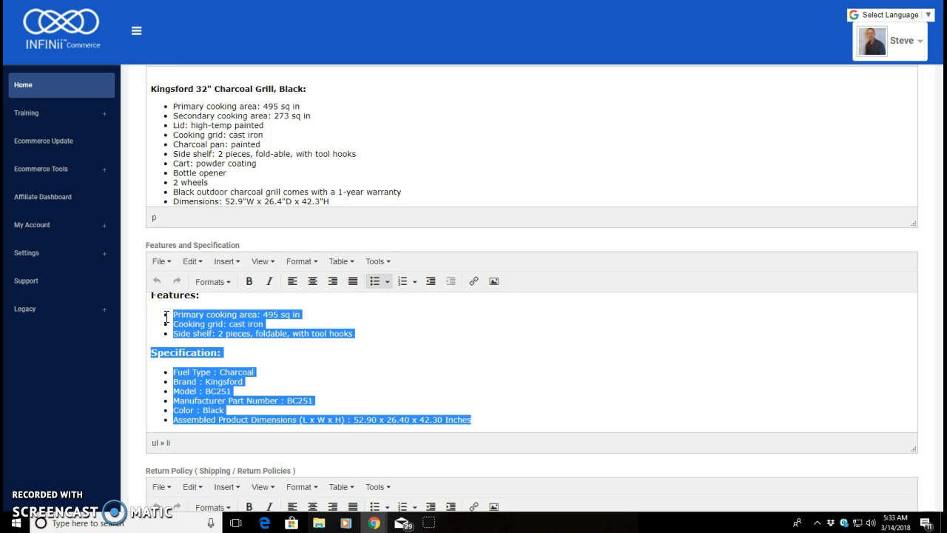
key("BackSpace")
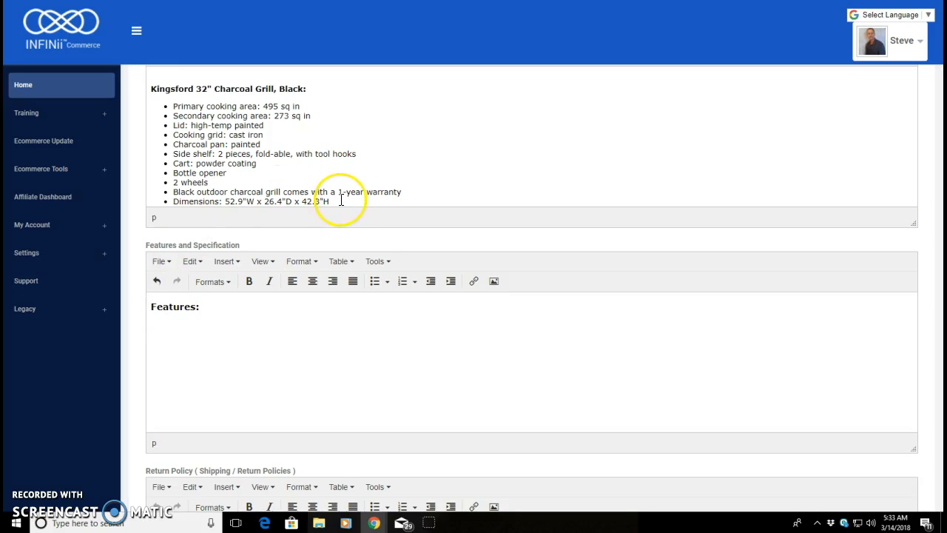
scroll(361, 178, "down", 1)
left_click_drag(232, 179, 174, 103)
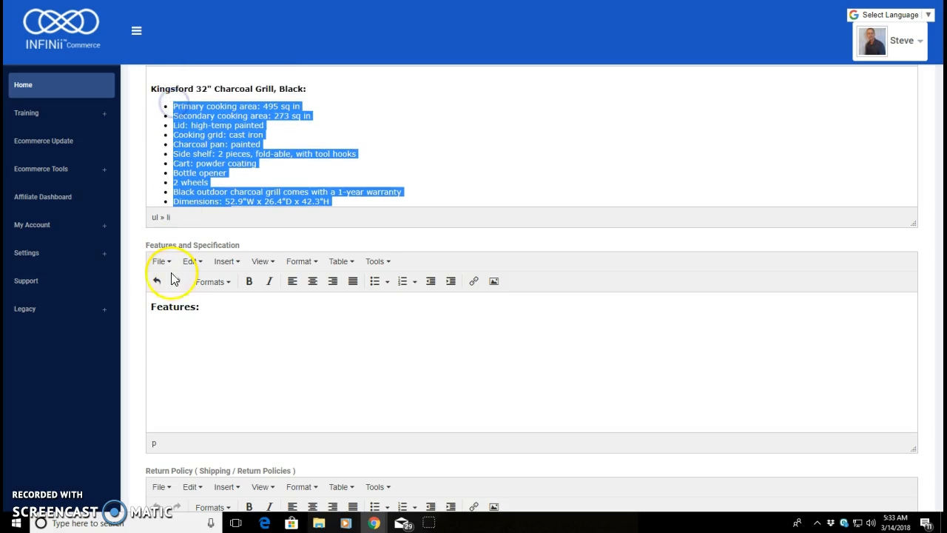
left_click(161, 329)
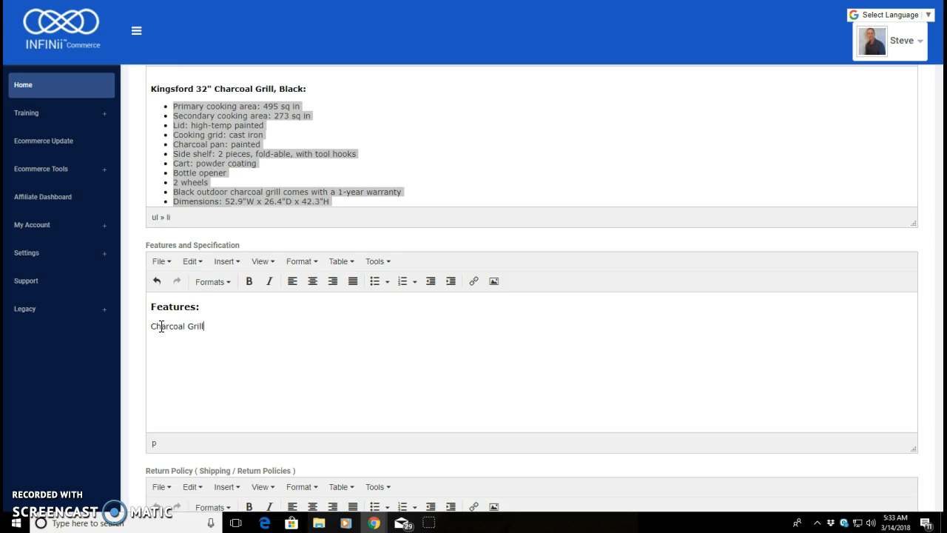
left_click_drag(205, 326, 186, 328)
right_click(226, 164)
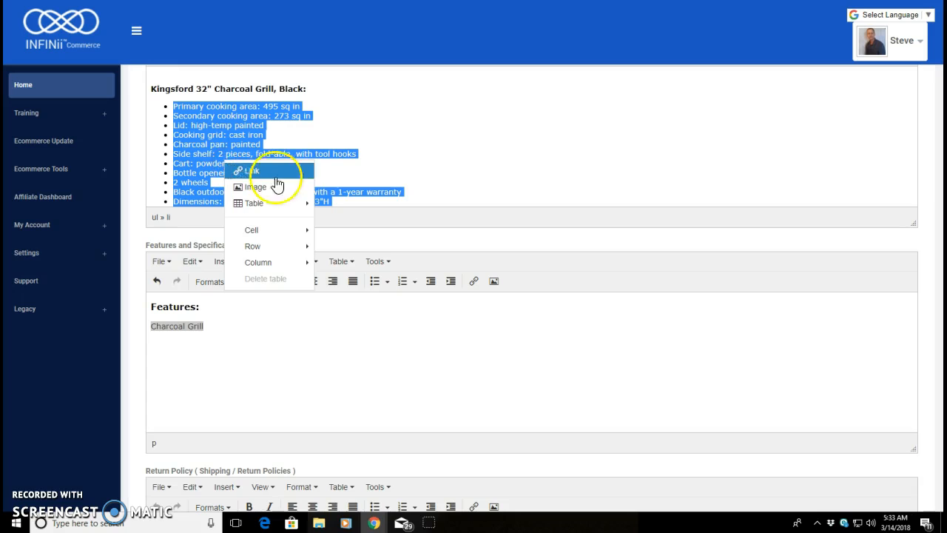
left_click(371, 125)
left_click_drag(330, 202, 212, 177)
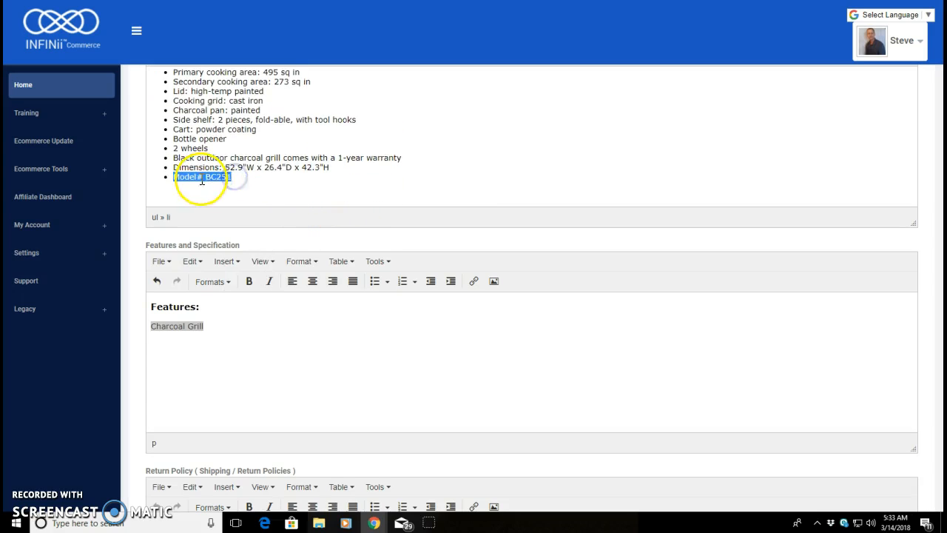
left_click(259, 177)
right_click(264, 182)
left_click(243, 183)
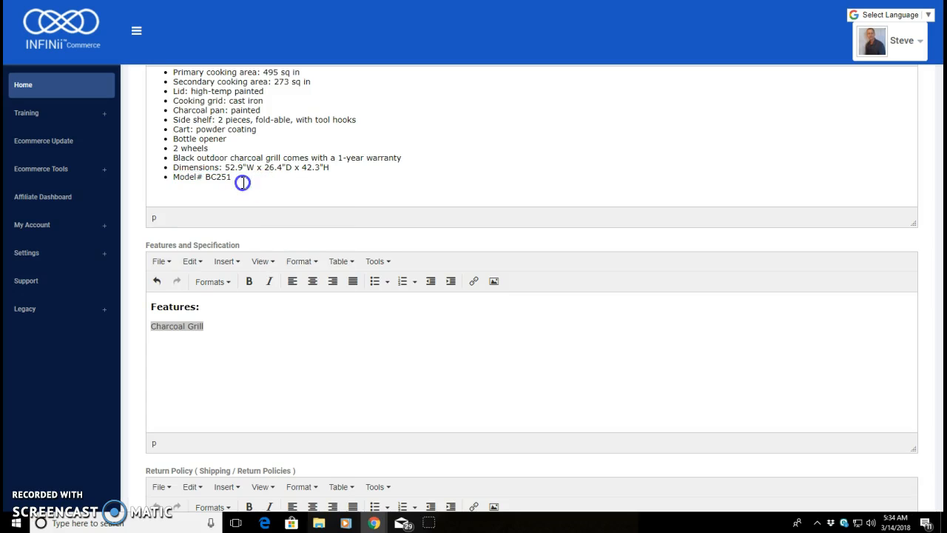
Copy the full specification bullet list in the Description, through Model# BC251, and paste it beneath the Features heading in place of "Charcoal Grill"
left_click_drag(218, 176, 169, 102)
key("ctrl+c")
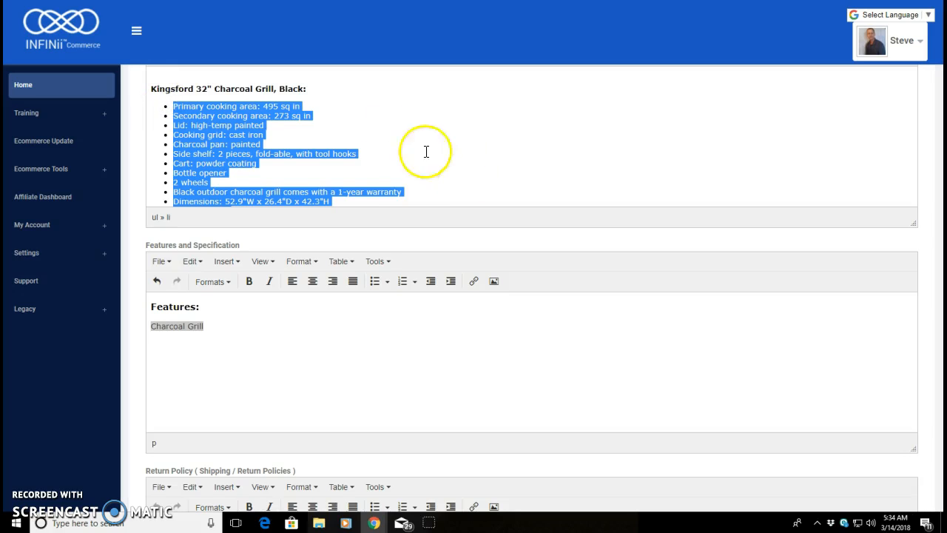
right_click(196, 331)
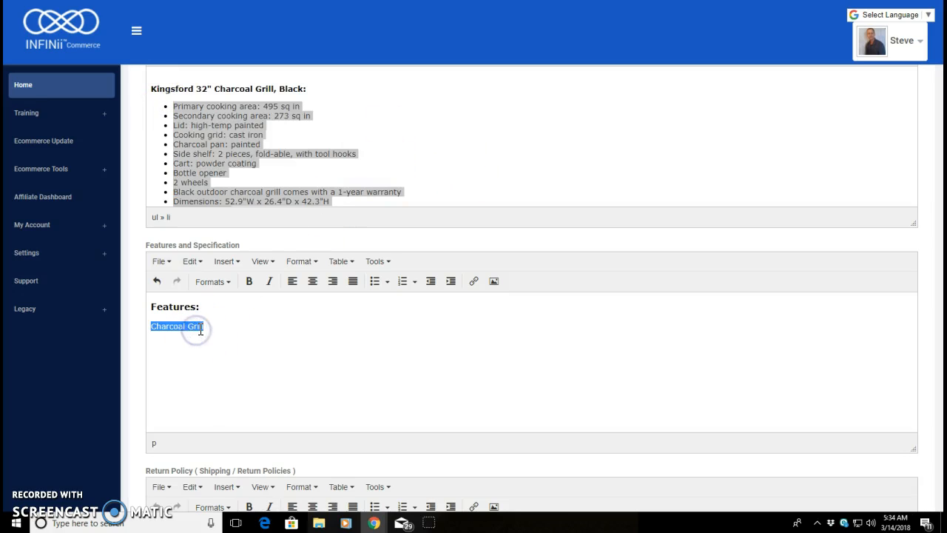
key("ctrl+v")
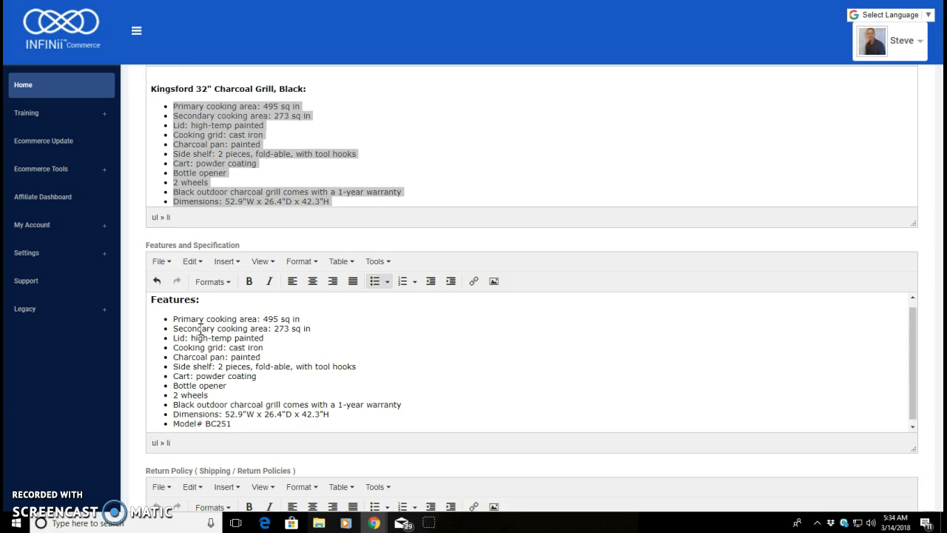
Clear the specification bullets and the "Kingsford 32" Charcoal Grill, Black:" heading from the Description text
right_click(334, 168)
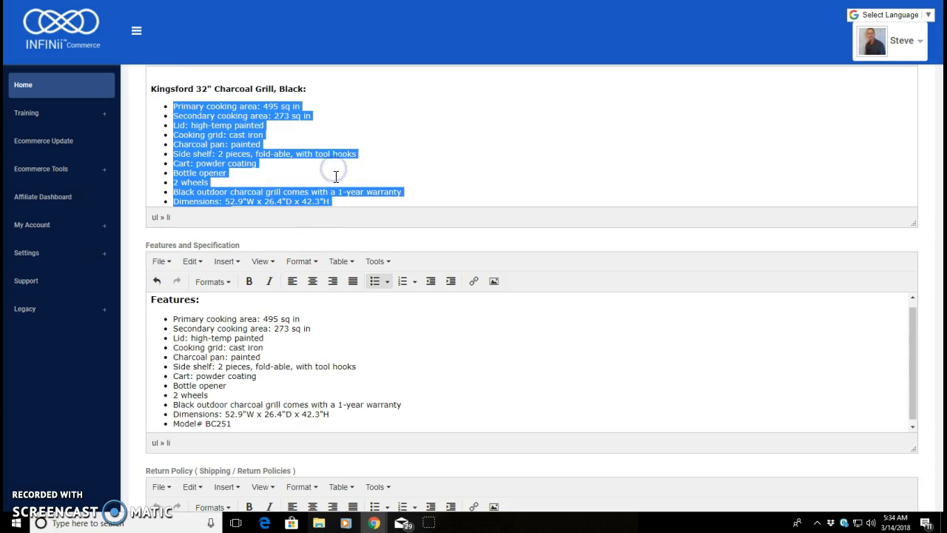
key("BackSpace")
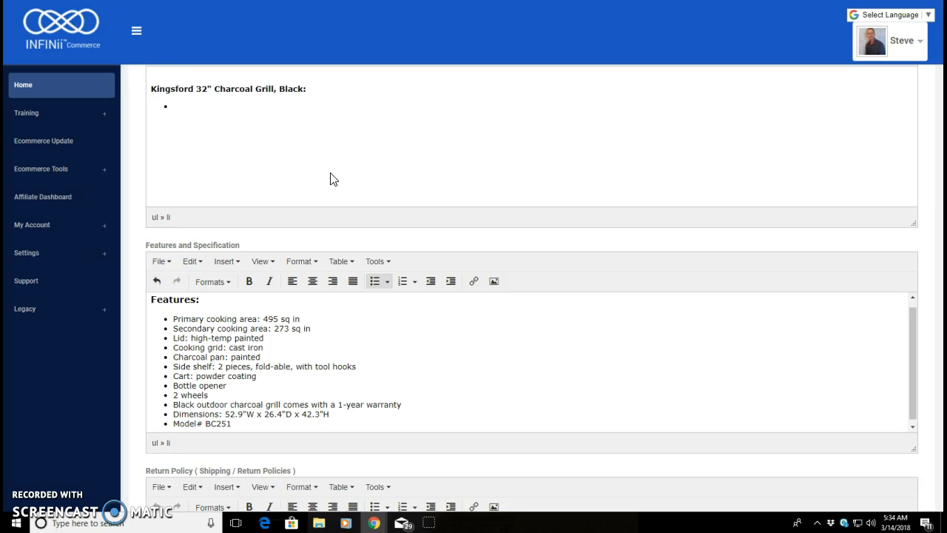
left_click_drag(148, 103, 158, 87)
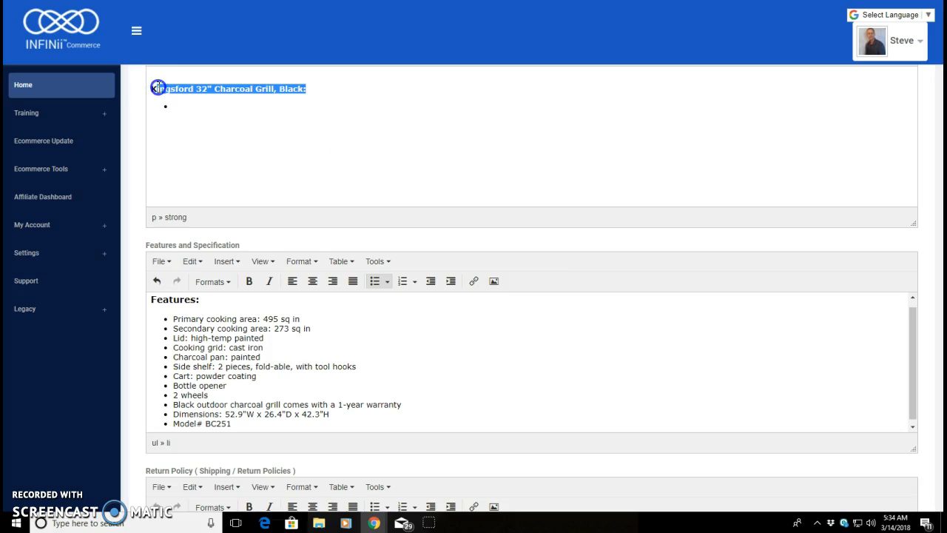
key("BackSpace")
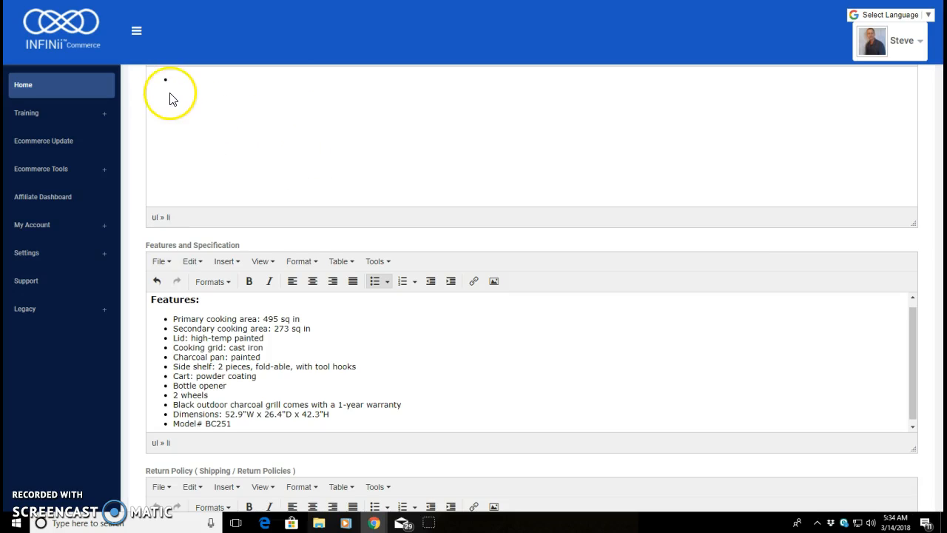
key("BackSpace")
left_click(159, 107)
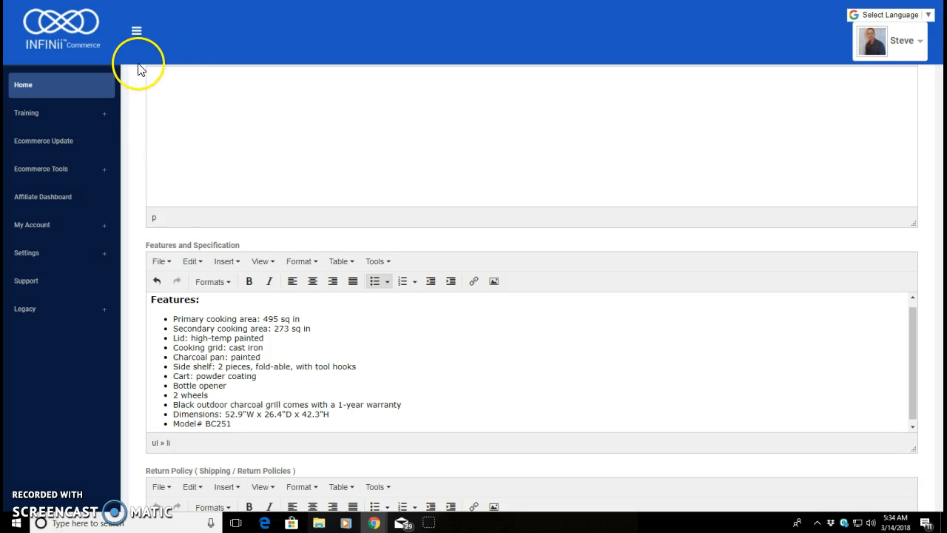
Copy the full eBay listing title and paste it as the first line of the empty Description
scroll(134, 72, "up", 1)
scroll(140, 94, "up", 5)
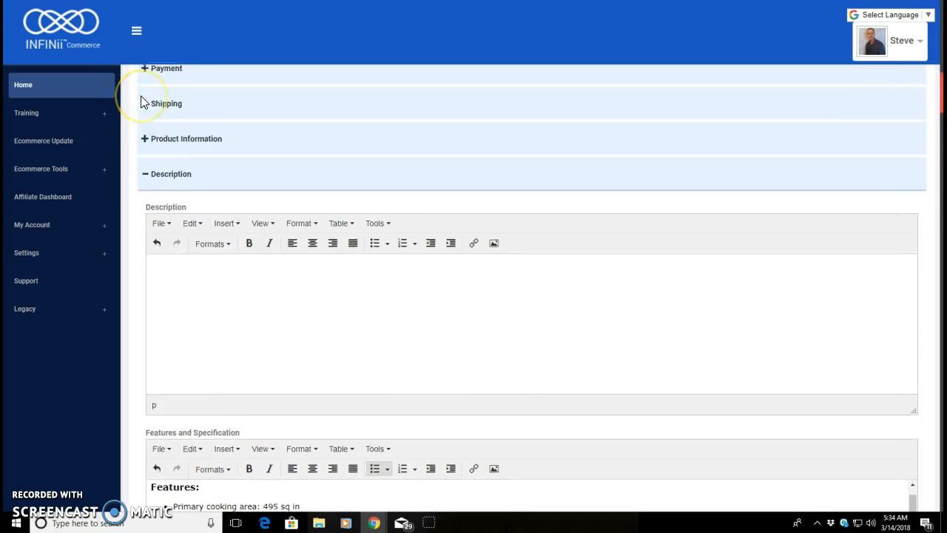
scroll(145, 102, "up", 5)
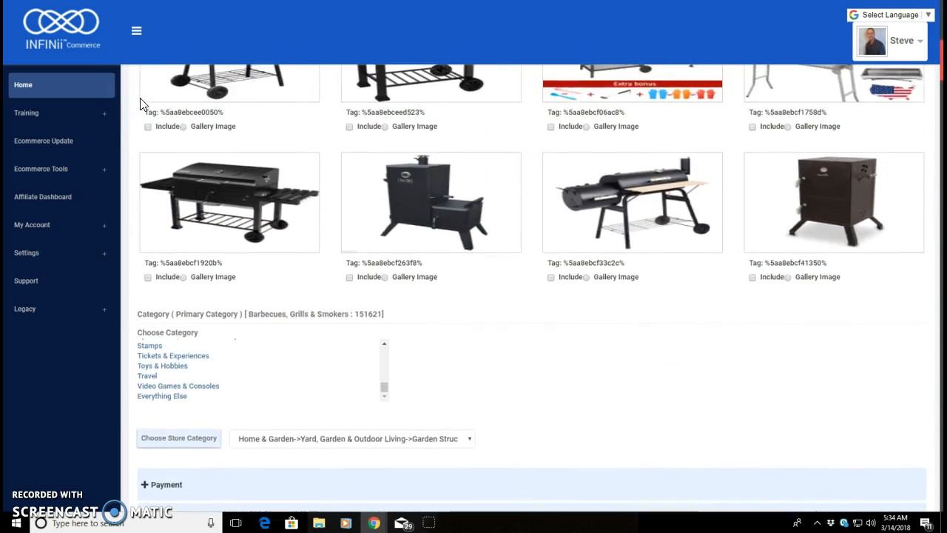
scroll(141, 105, "up", 4)
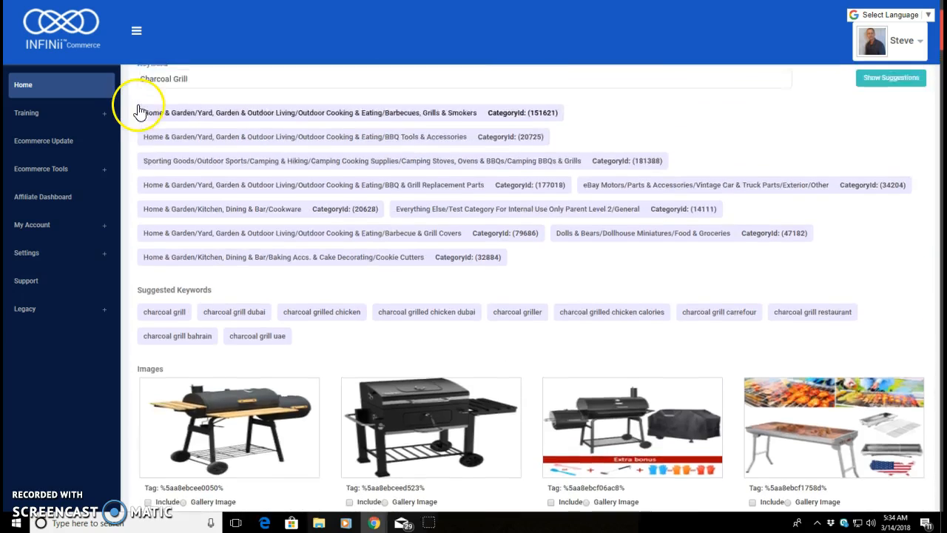
left_click_drag(430, 139, 136, 140)
right_click(143, 136)
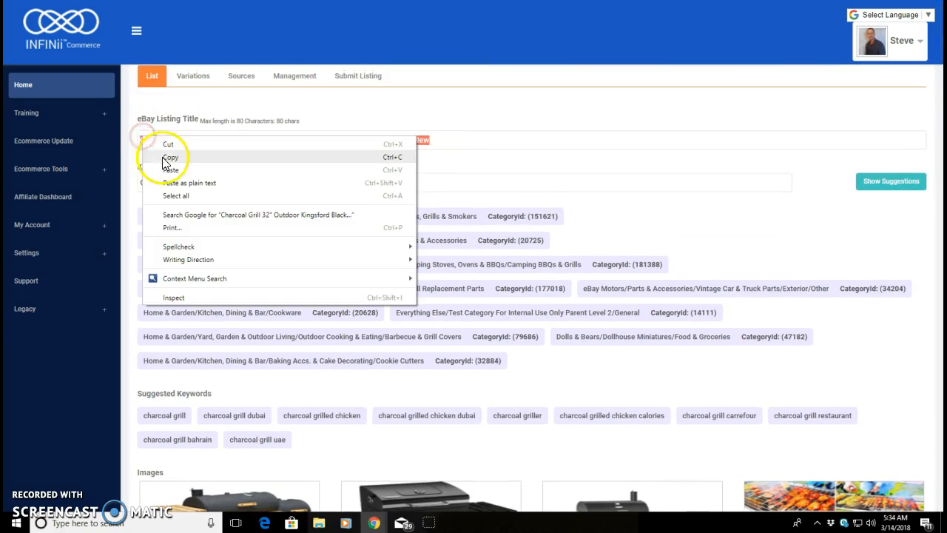
left_click(169, 154)
scroll(108, 230, "down", 2)
scroll(108, 230, "down", 7)
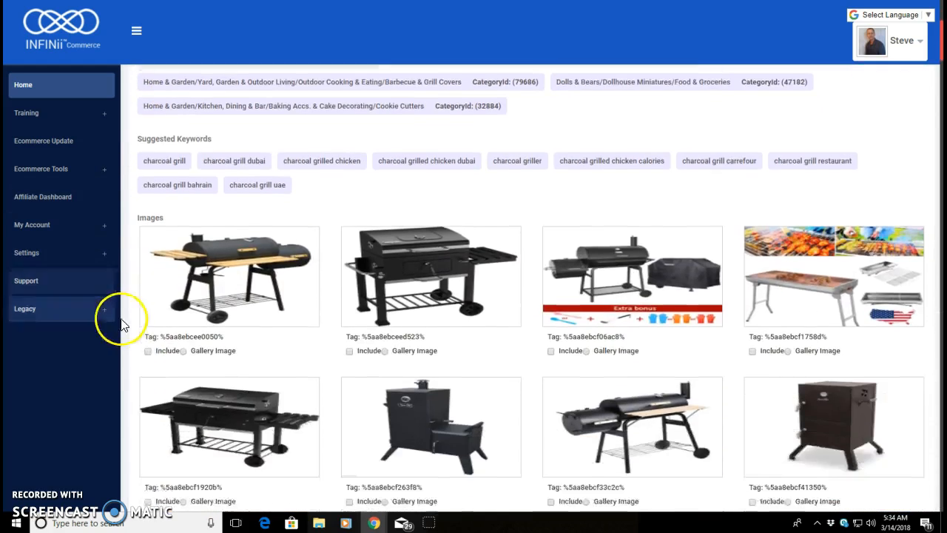
scroll(151, 330, "down", 2)
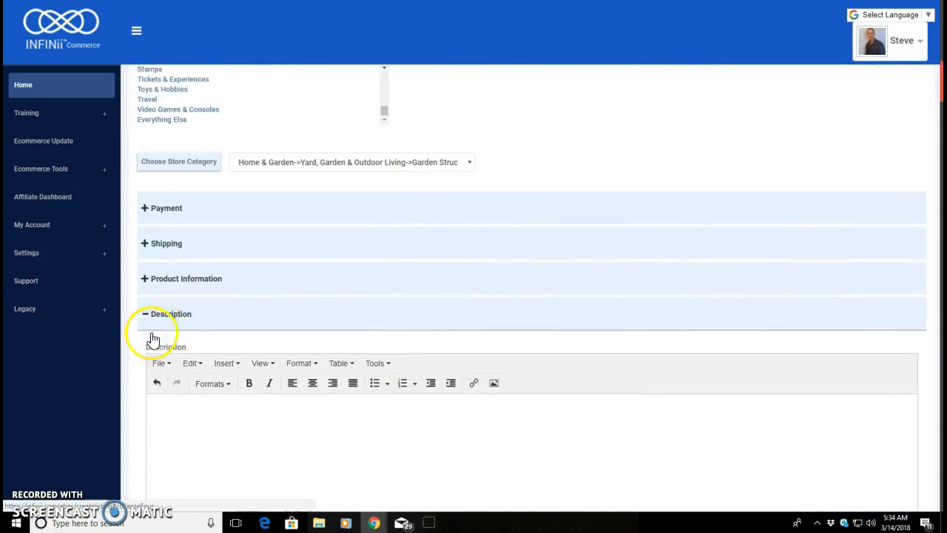
right_click(159, 325)
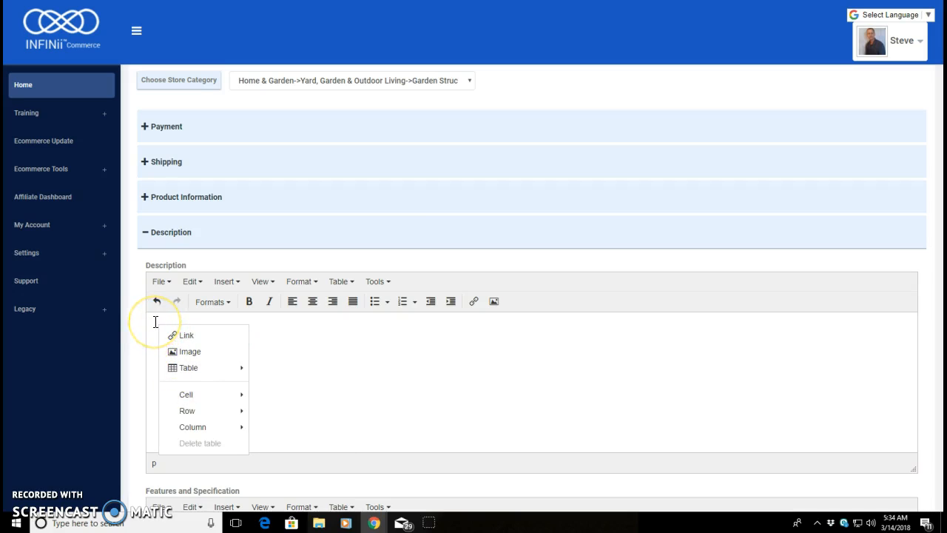
key("ctrl+v")
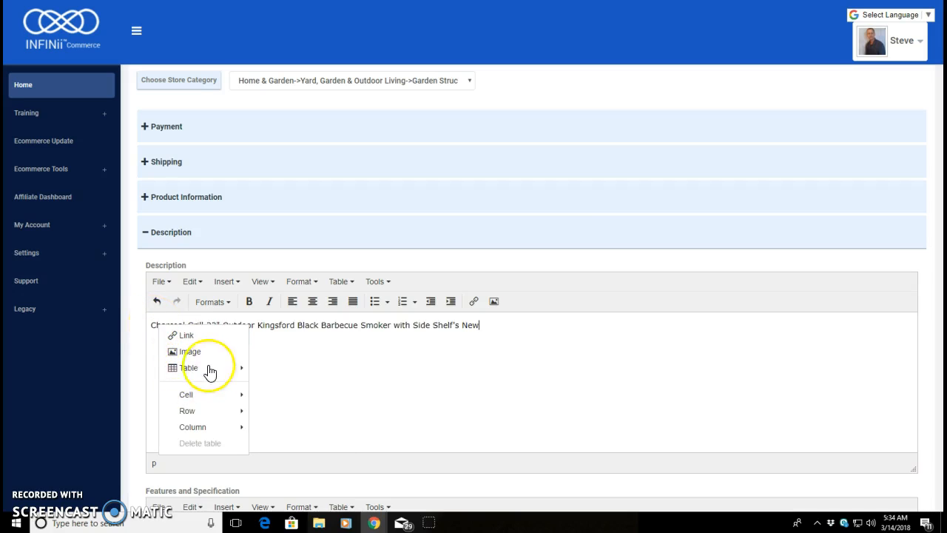
mouse_move(210, 370)
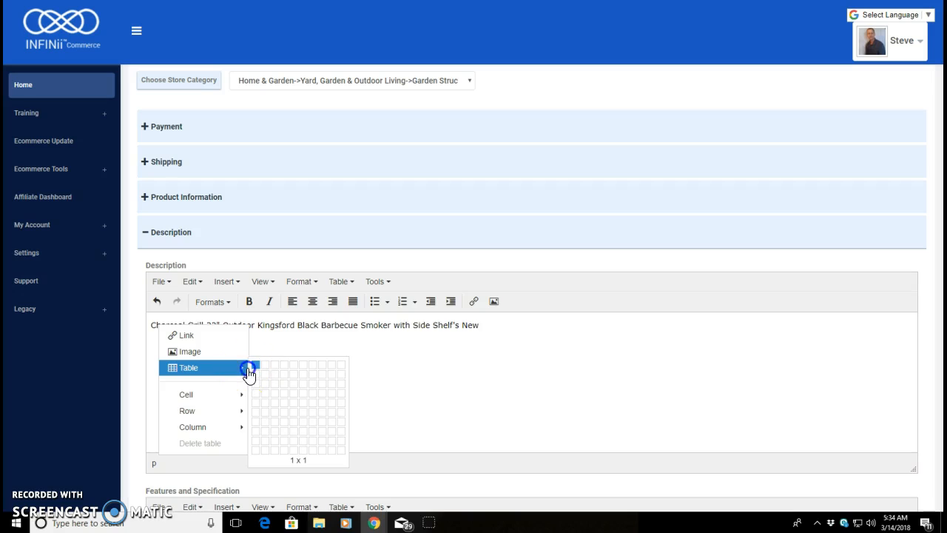
left_click(487, 335)
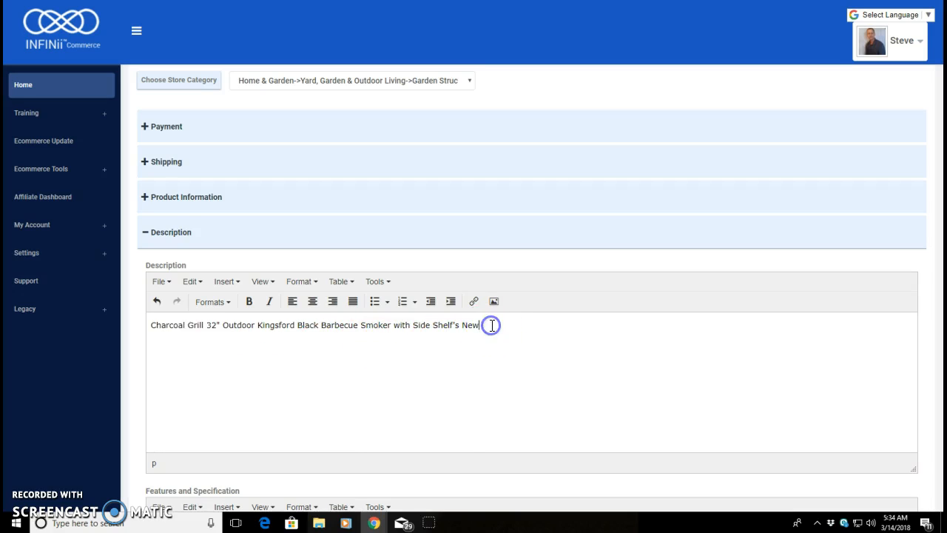
Format the pasted title in the Description as Heading 2 and start a new paragraph beneath it
left_click(229, 303)
mouse_move(225, 320)
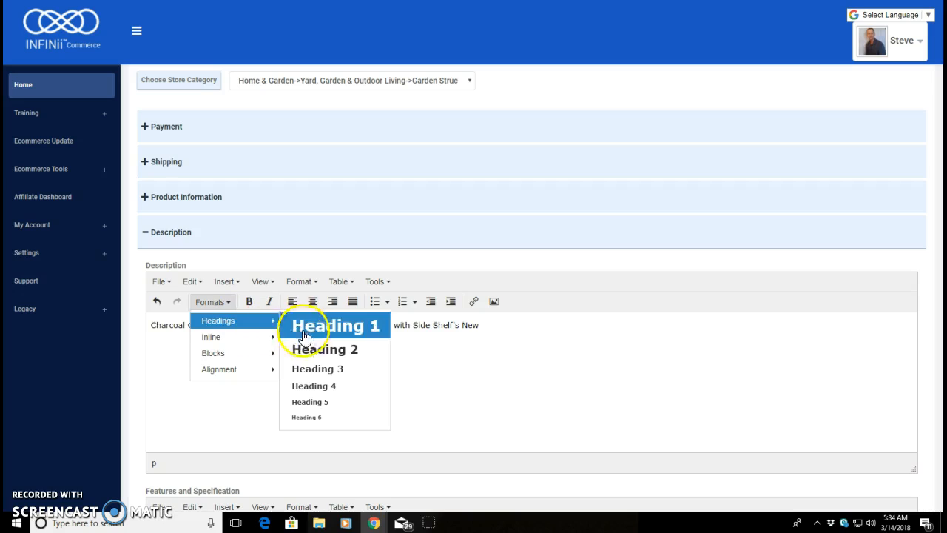
left_click(311, 353)
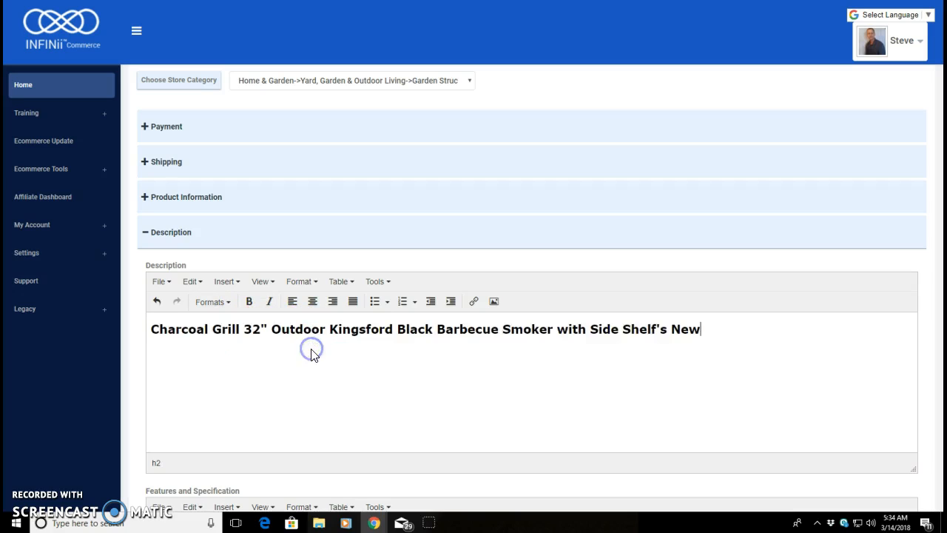
left_click(696, 340)
key("Return")
Copy the introductory paragraph under About this item on the grill's Walmart page and paste it below the title in the listing's Description
key("ctrl+Tab")
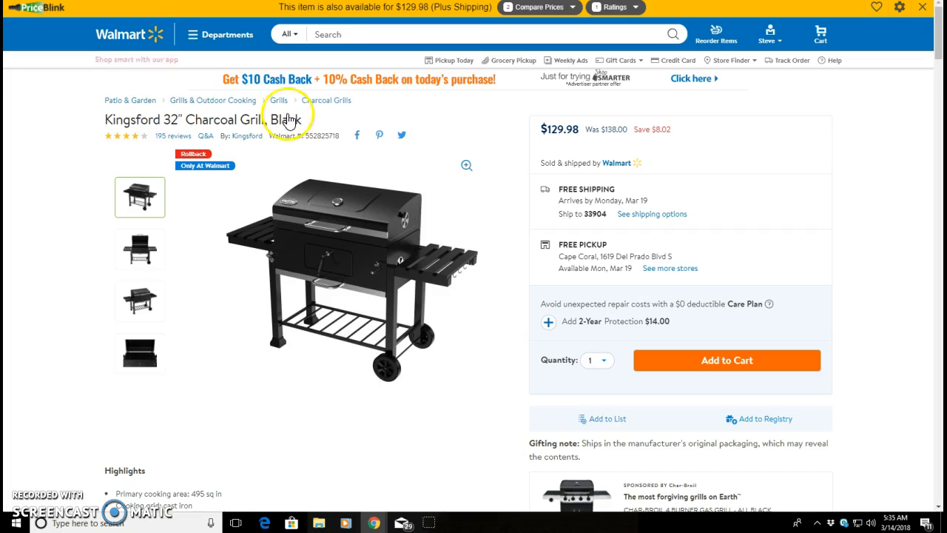
scroll(227, 302, "down", 3)
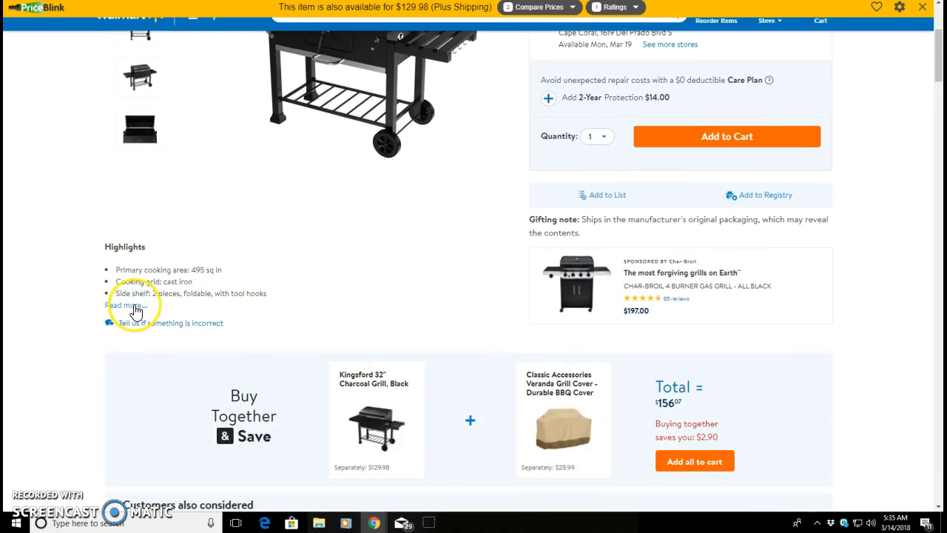
left_click(127, 305)
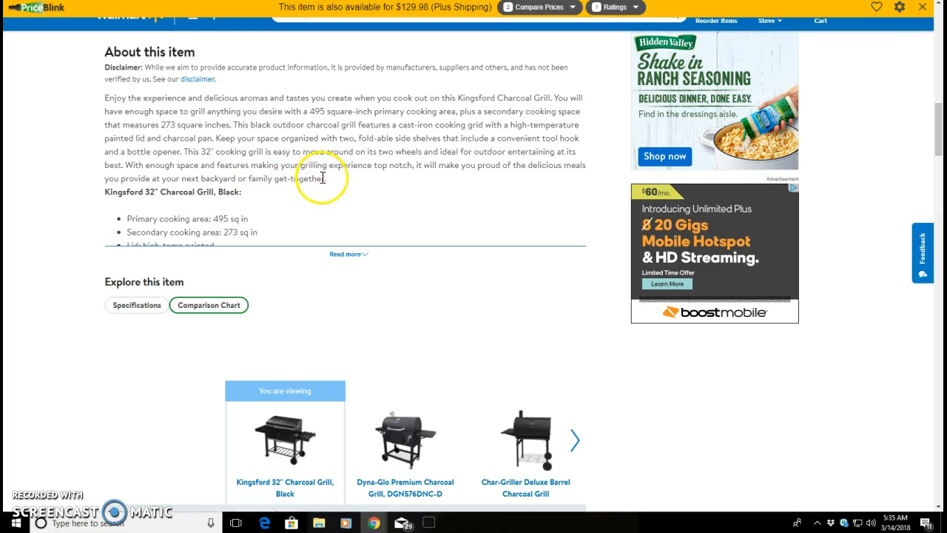
left_click_drag(327, 177, 102, 104)
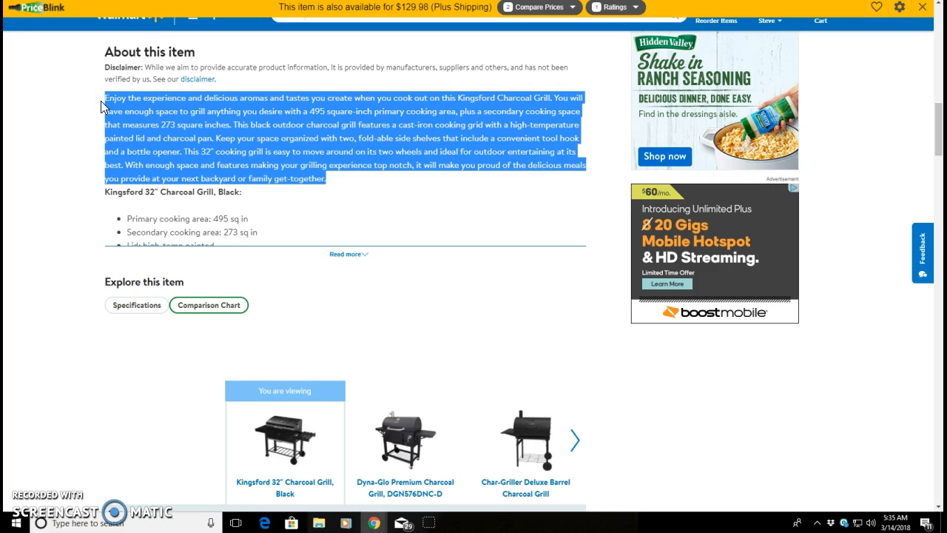
left_click(70, 0)
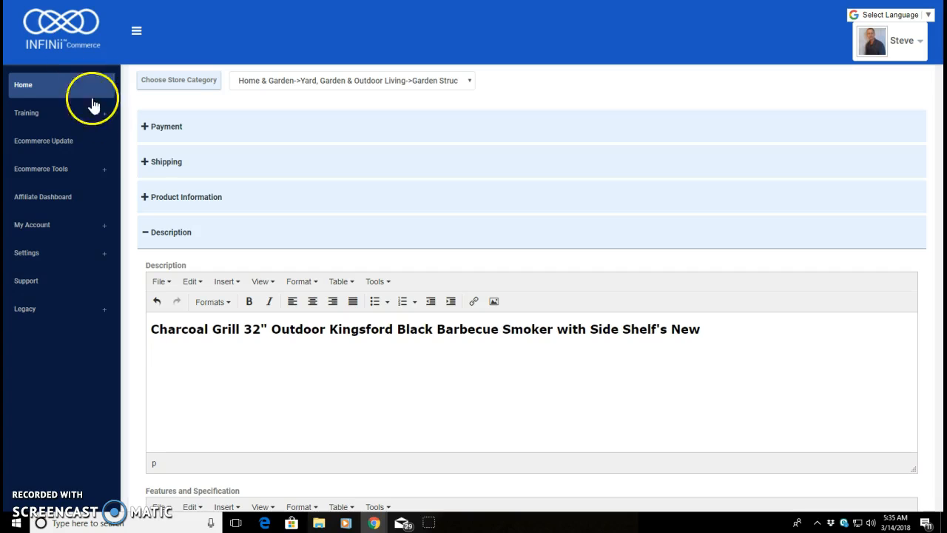
key("ctrl+v")
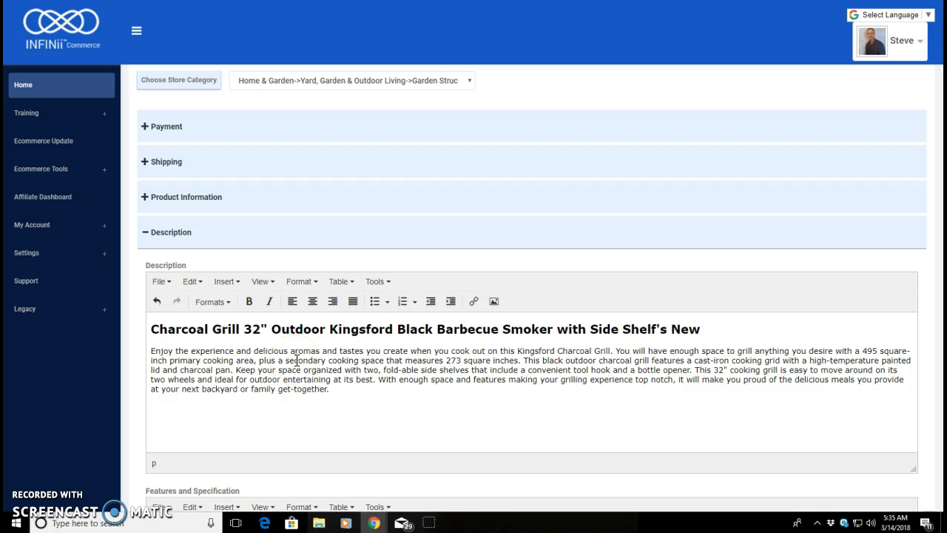
Split the pasted introductory paragraph in the Description so that each sentence stands as its own paragraph
left_click(610, 355)
key("Return")
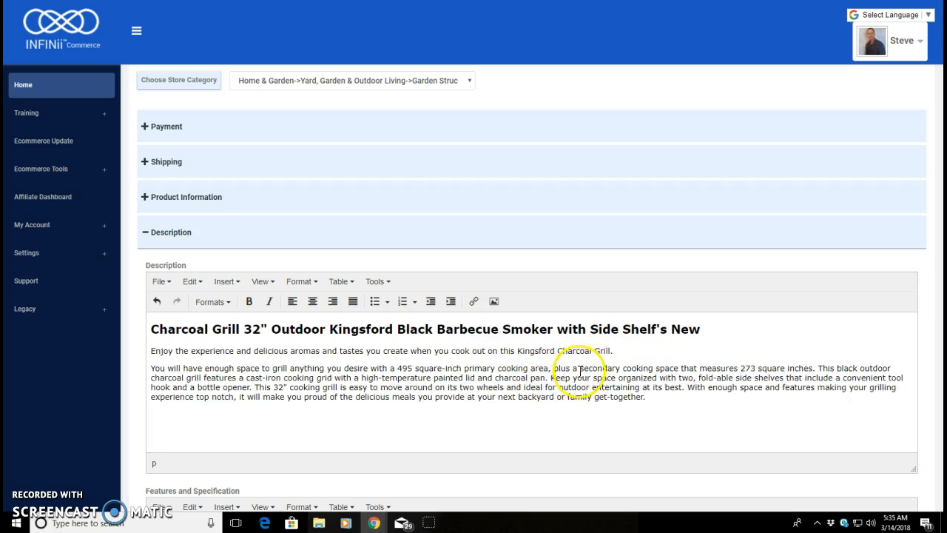
left_click(815, 367)
key("Return")
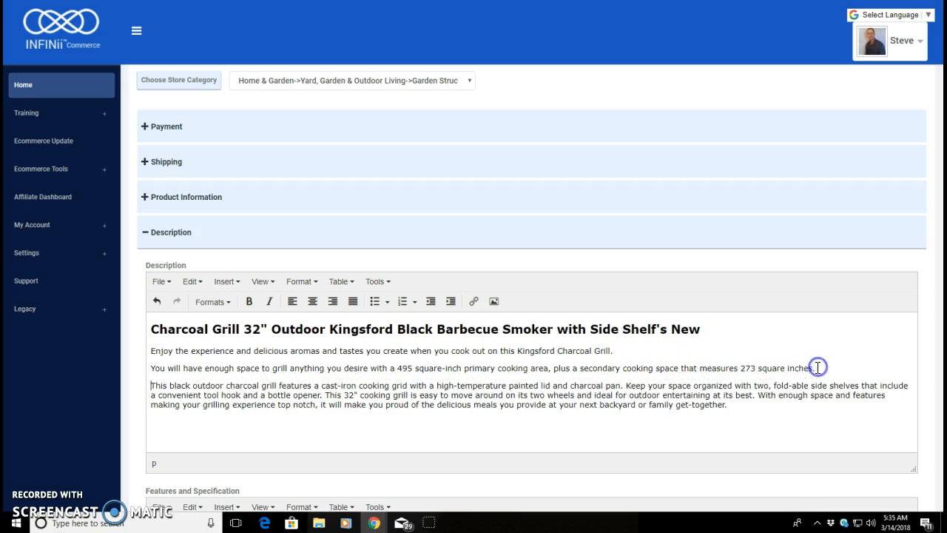
left_click(626, 386)
key("Return")
left_click(608, 402)
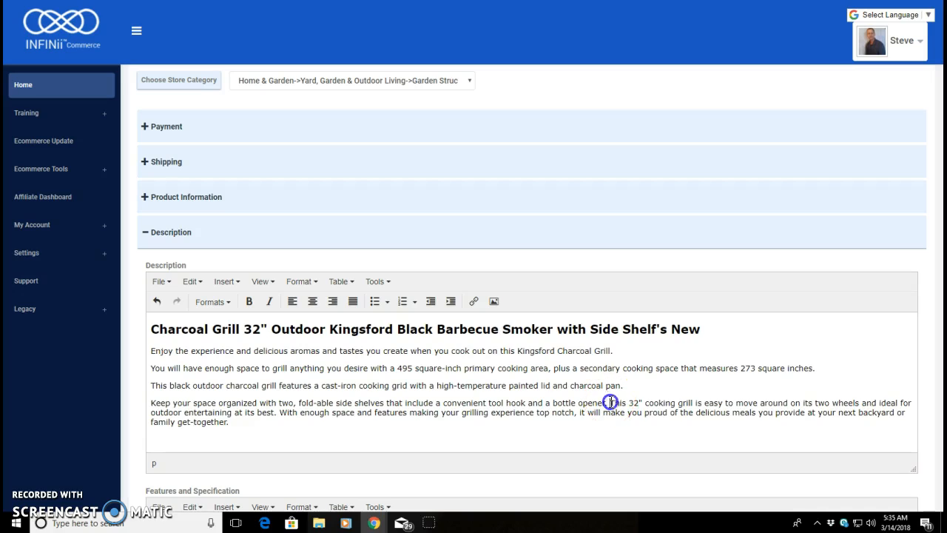
key("Return")
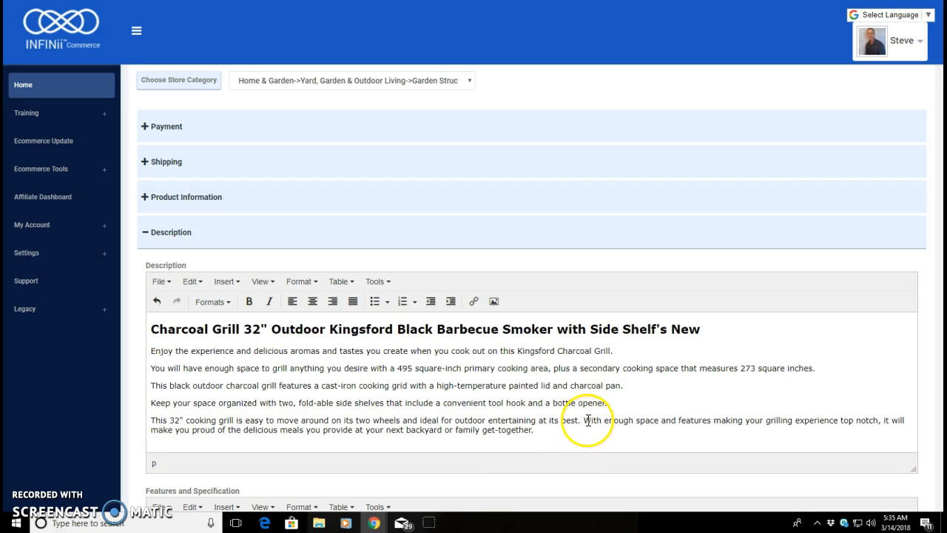
left_click(585, 419)
key("Return")
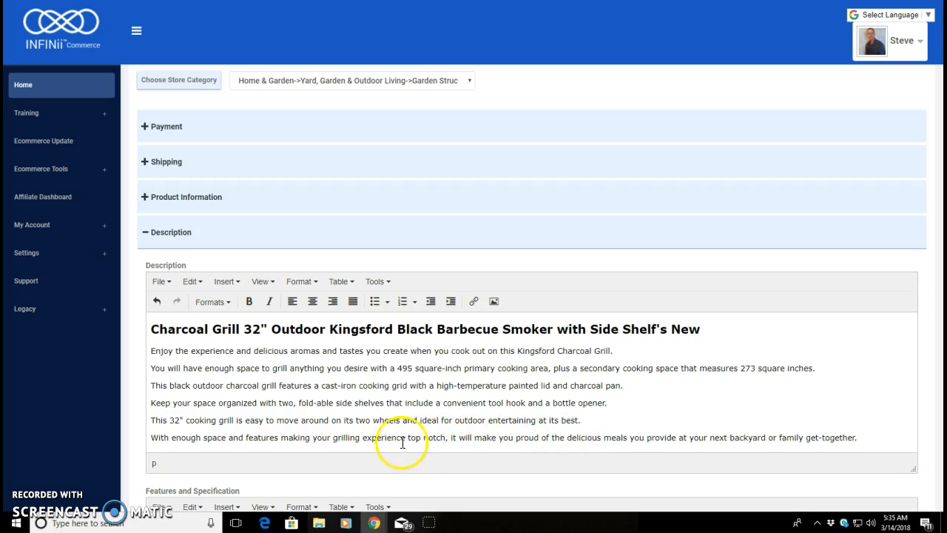
Delete the Description sentences beginning "With enough space and features" and "You will have enough space", closing the empty line left by the latter
left_click_drag(858, 437, 140, 441)
key("Delete")
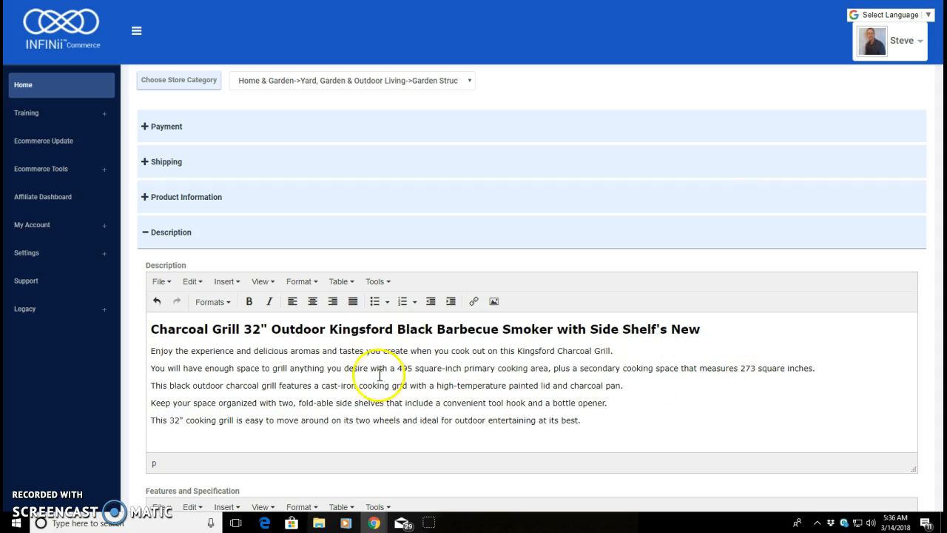
scroll(131, 385, "down", 3)
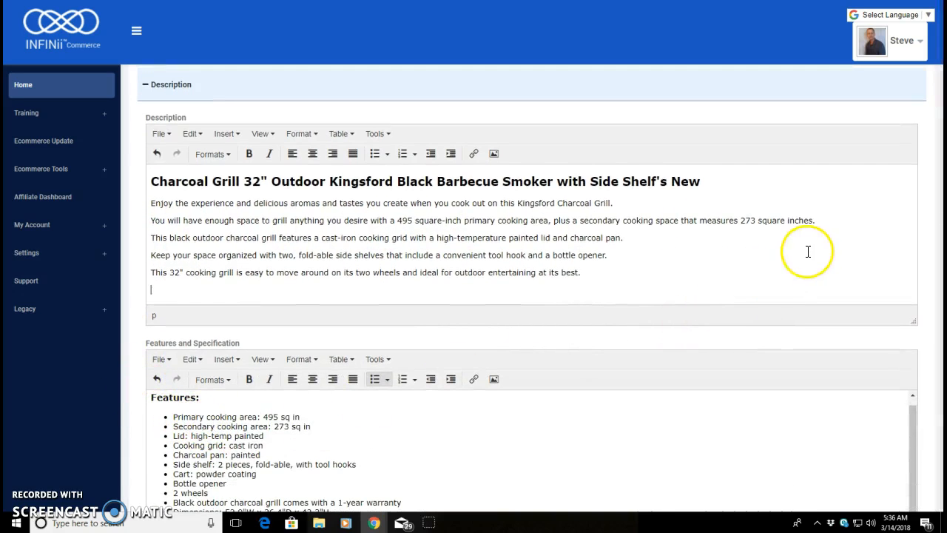
left_click_drag(821, 220, 179, 222)
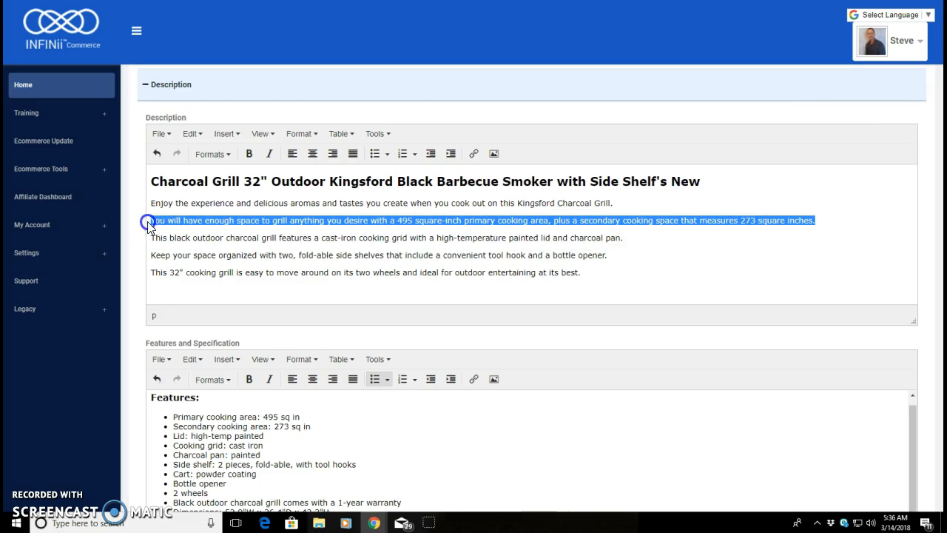
key("BackSpace")
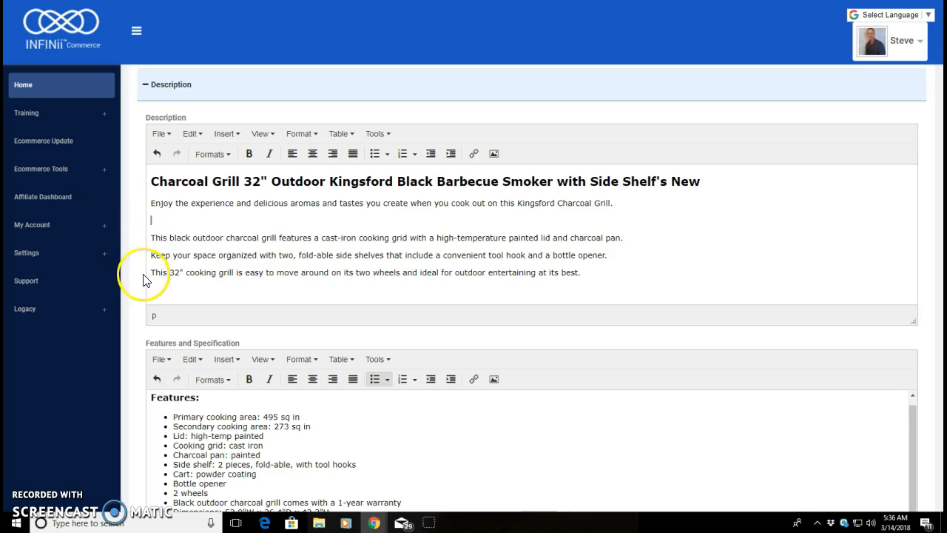
key("BackSpace")
left_click(166, 259)
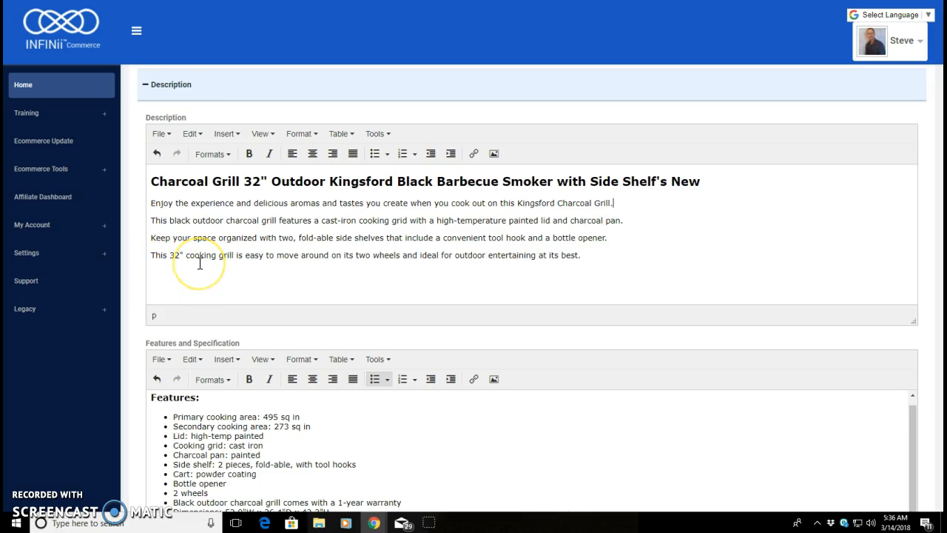
left_click(158, 260)
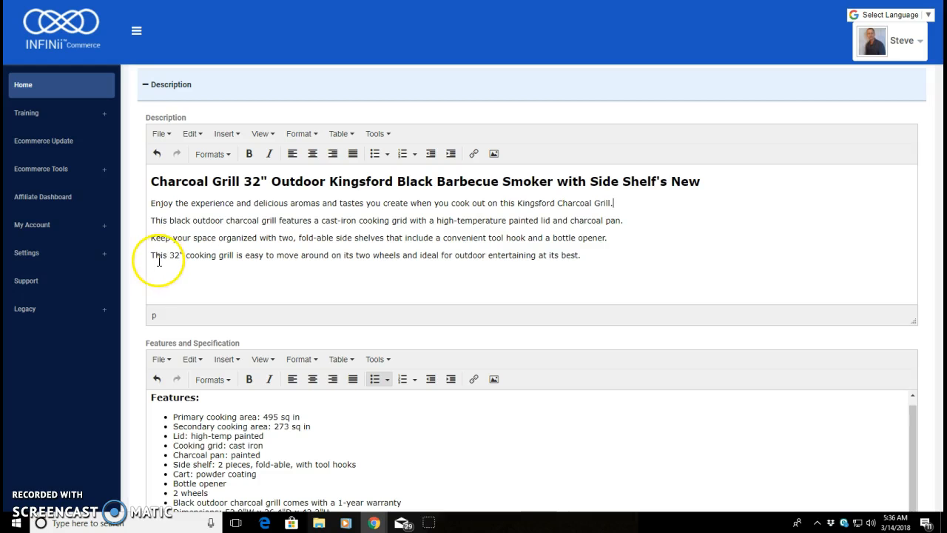
Copy the "Charcoal Grill" phrase from the listing's Keyword field
scroll(140, 248, "up", 5)
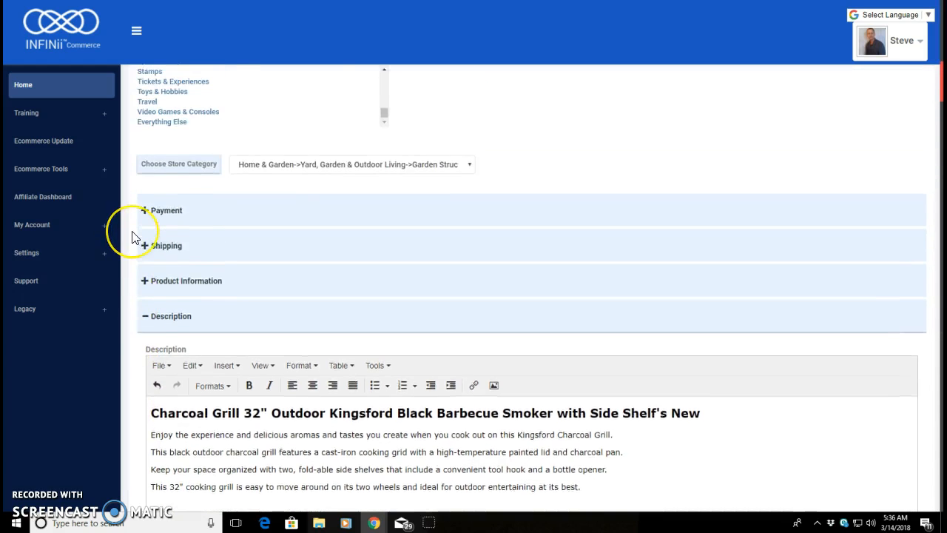
scroll(132, 237, "up", 5)
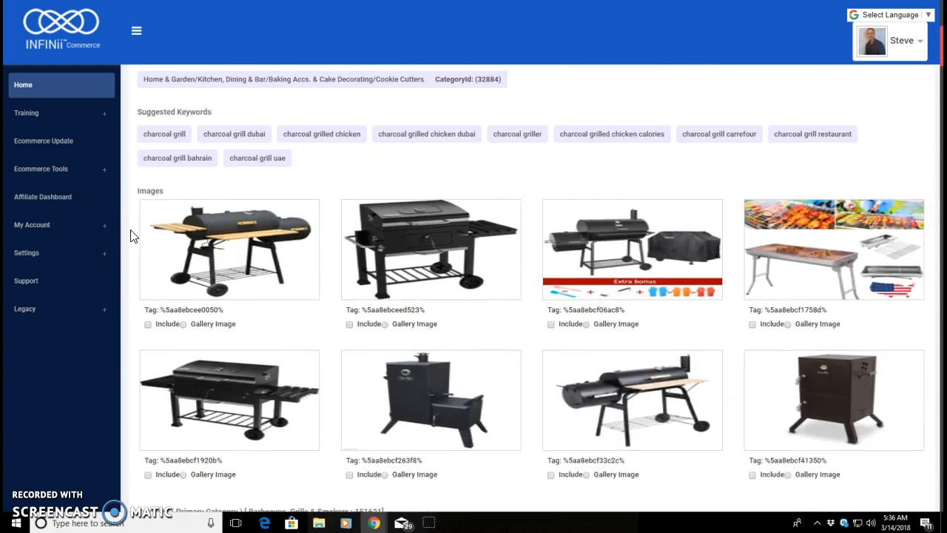
scroll(132, 235, "up", 4)
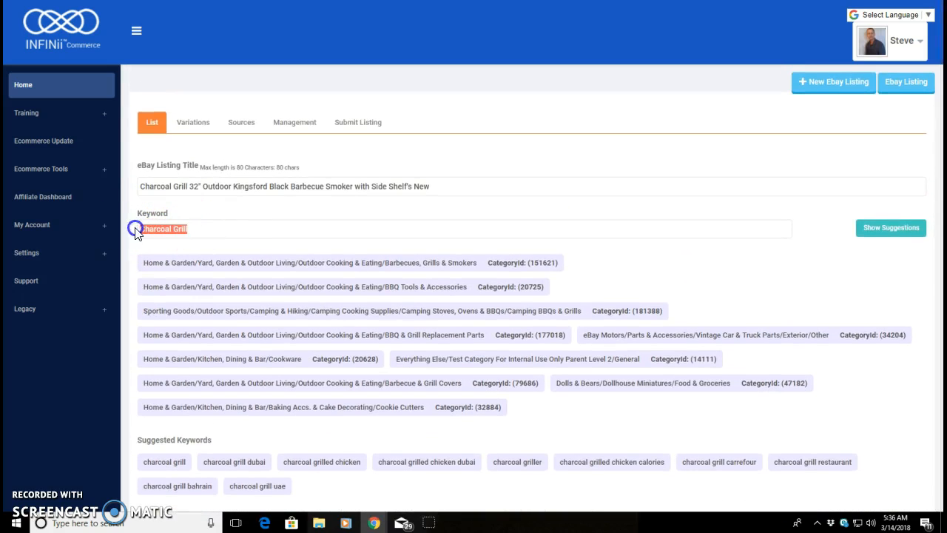
right_click(150, 232)
left_click(174, 254)
Remove "Kingsford" from the Description's first sentence and replace "cooking grill" in its last sentence with the copied "Charcoal Grill"
scroll(163, 282, "down", 6)
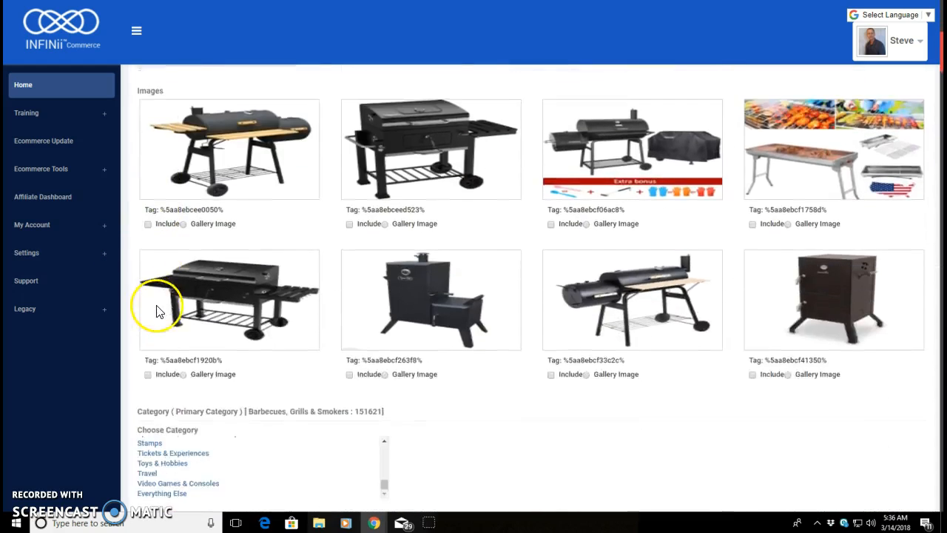
scroll(156, 311, "down", 10)
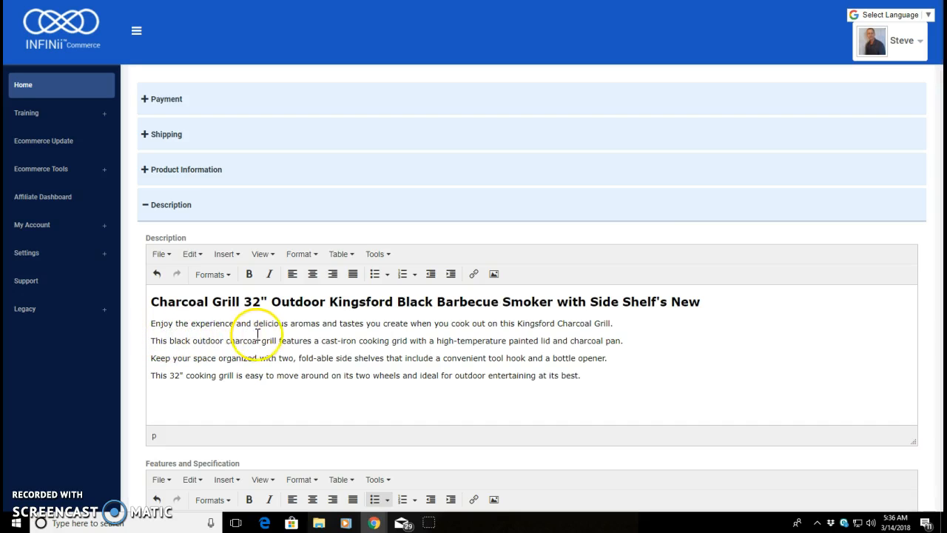
left_click(525, 323)
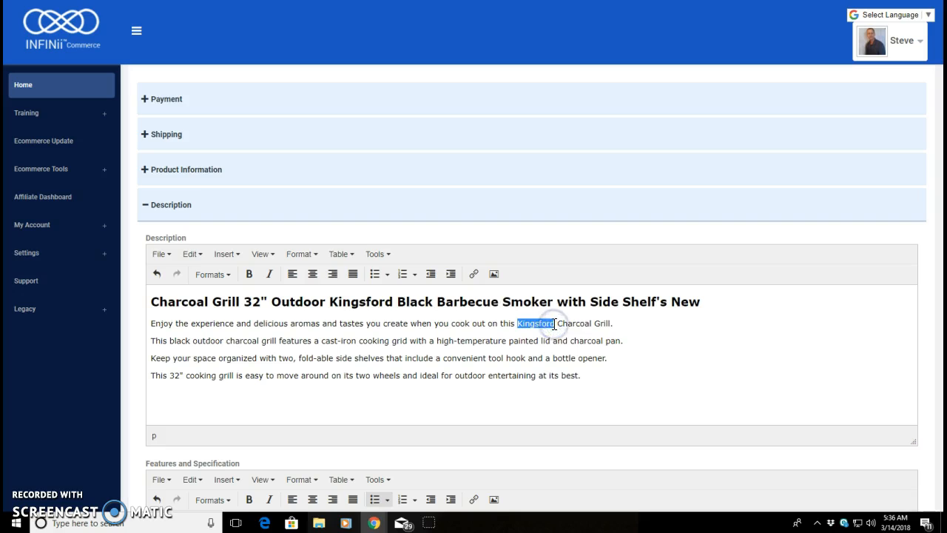
key("Delete")
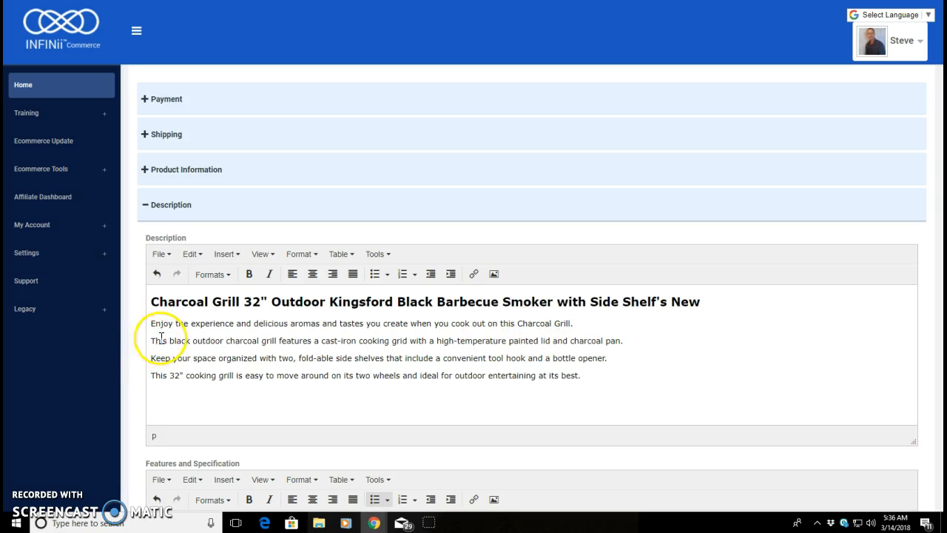
left_click(191, 377)
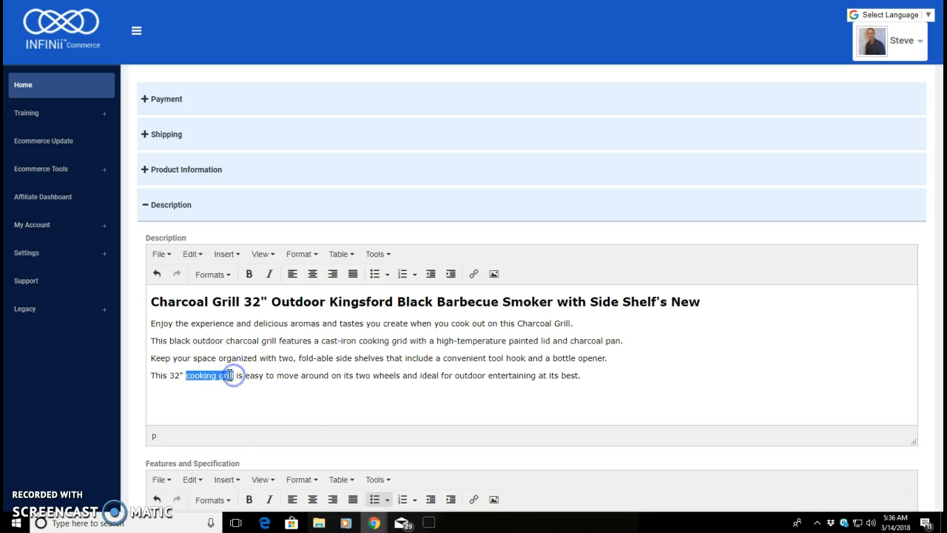
right_click(231, 377)
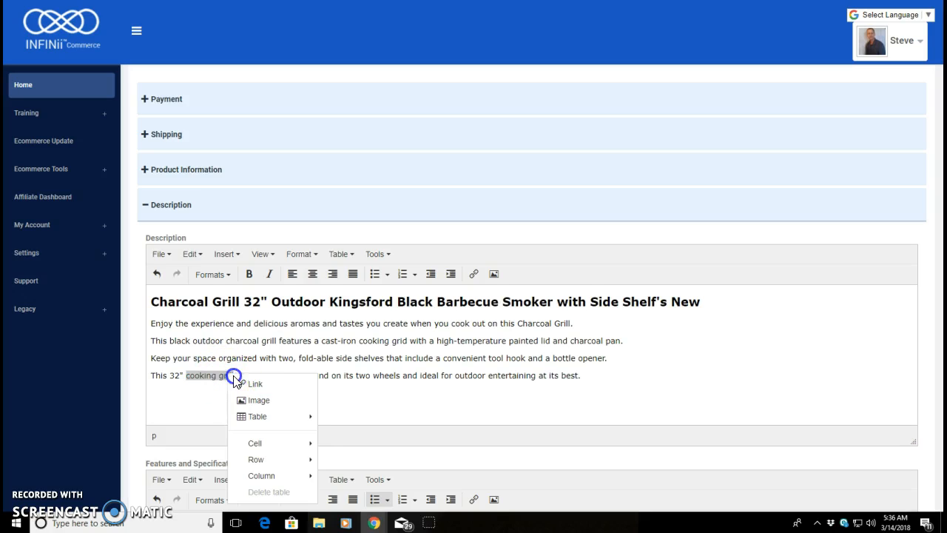
left_click(210, 376)
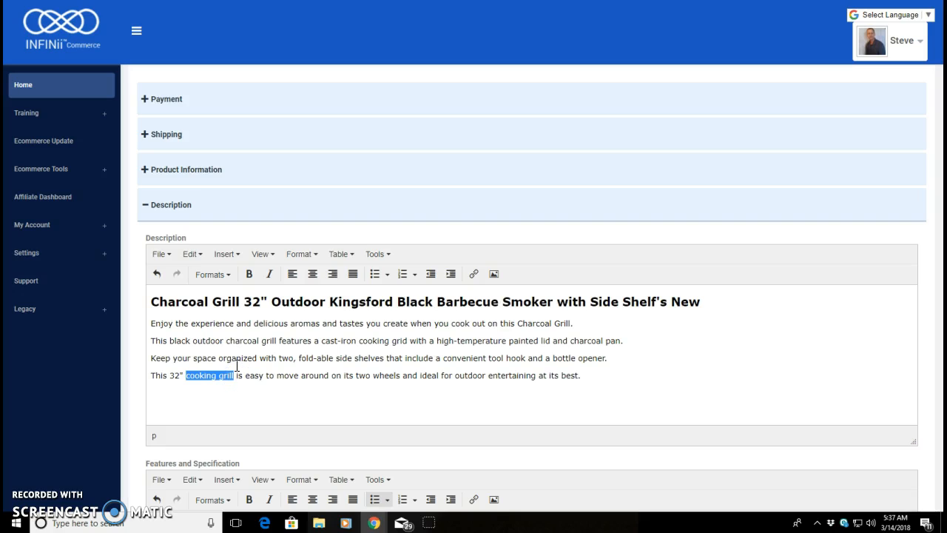
key("ctrl+v")
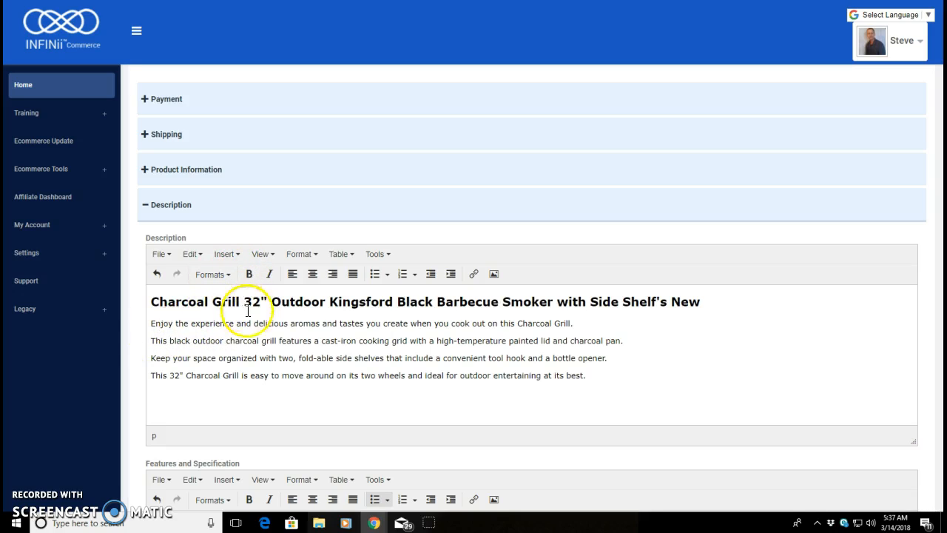
Make "Charcoal Grill" bold in the Description's first sentence and underline "charcoal grill" in its second sentence
left_click(519, 324)
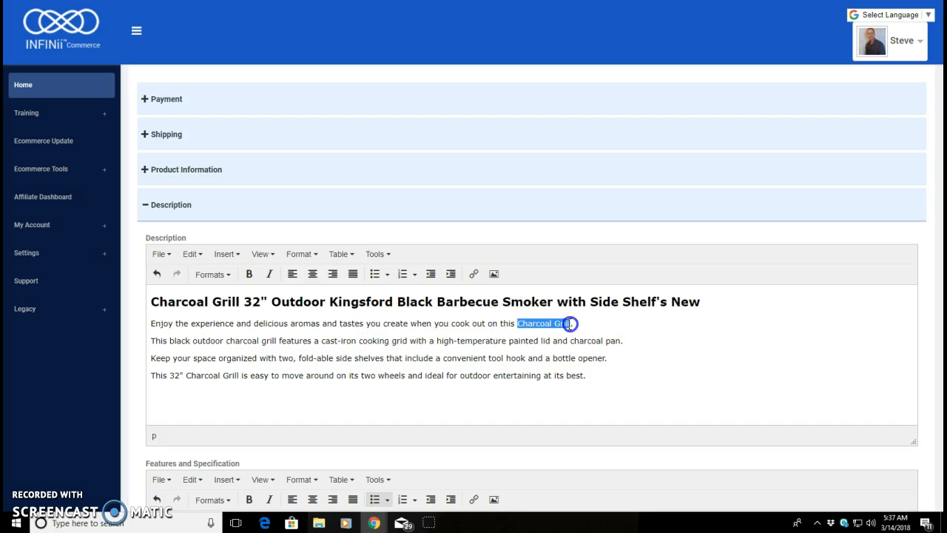
left_click(248, 275)
left_click_drag(226, 341, 270, 341)
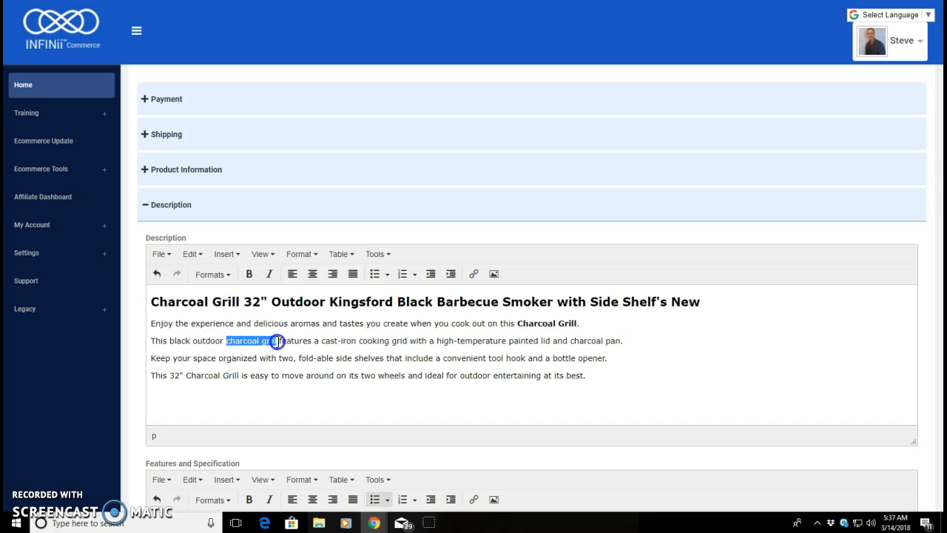
left_click(210, 275)
left_click(258, 314)
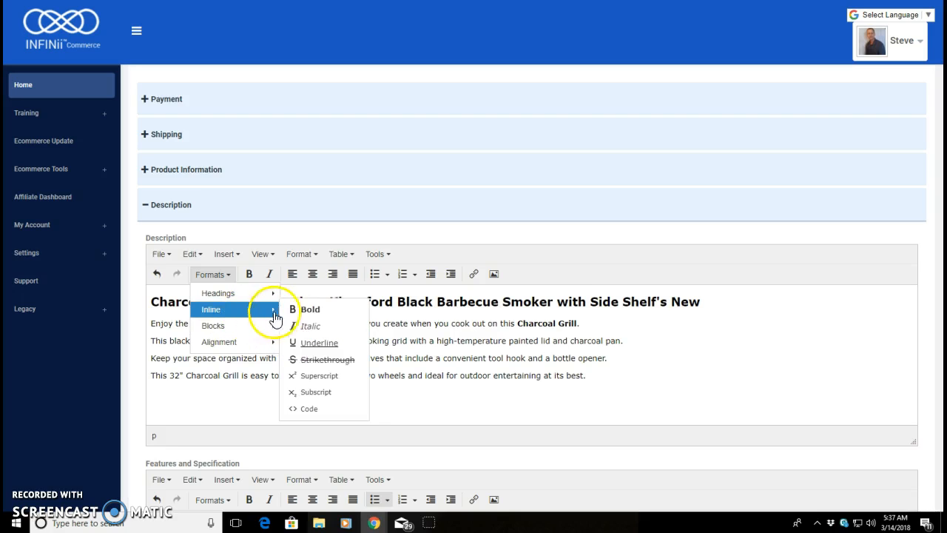
left_click(309, 342)
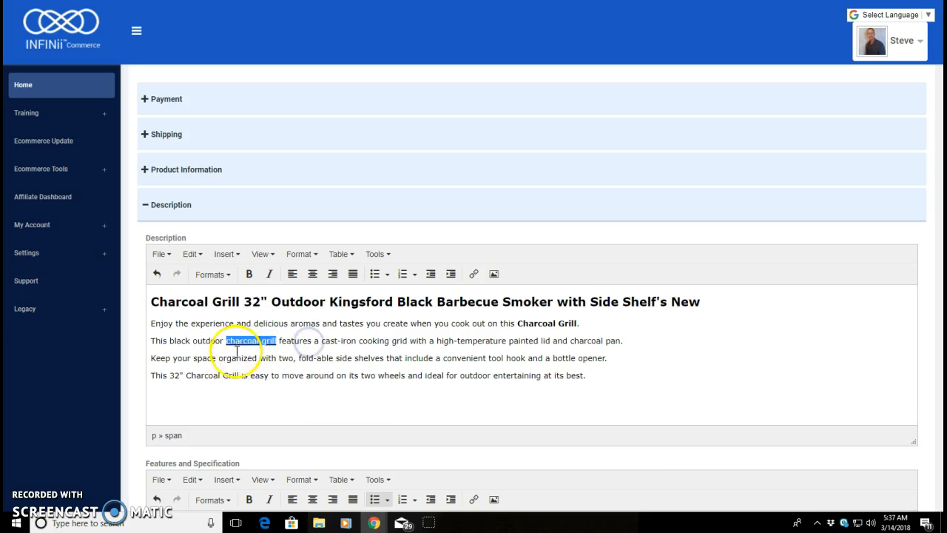
Italicize "Charcoal Grill" in the Description's last sentence
left_click(187, 375)
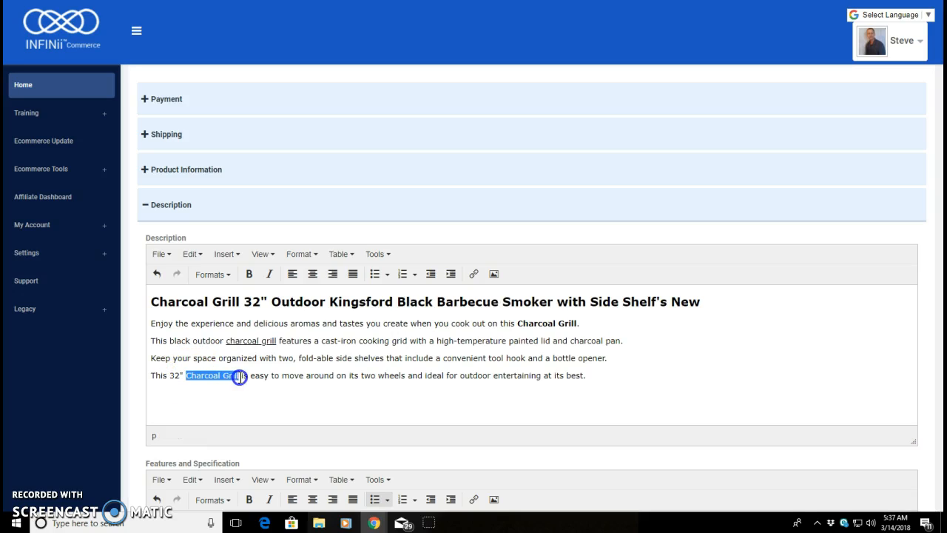
left_click(270, 274)
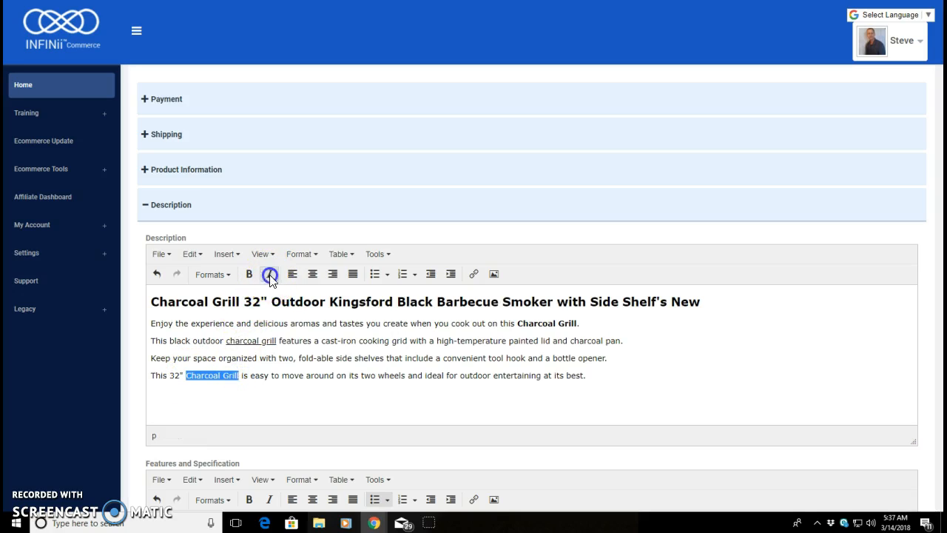
left_click(262, 407)
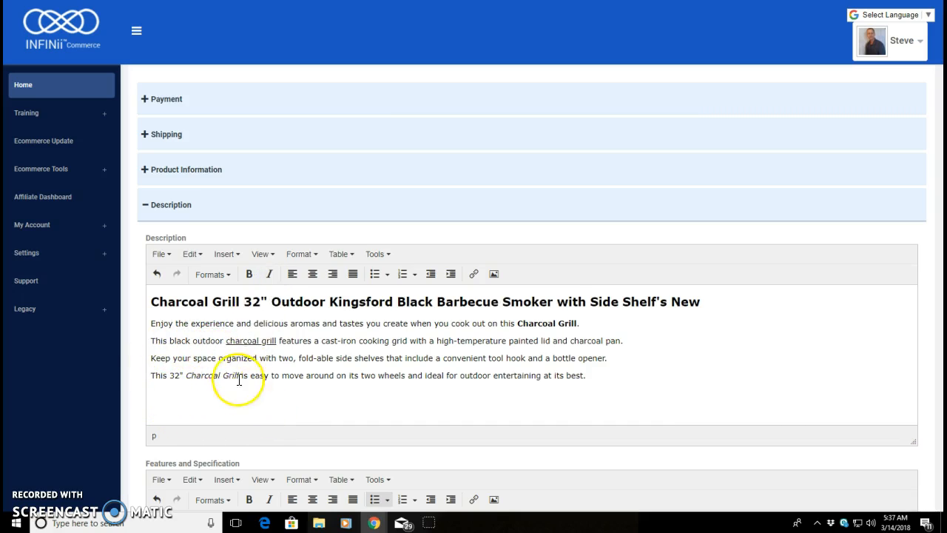
Review the listing's Features and Specification, Return Policy, Product Images and Edited Images sections
scroll(141, 375, "down", 3)
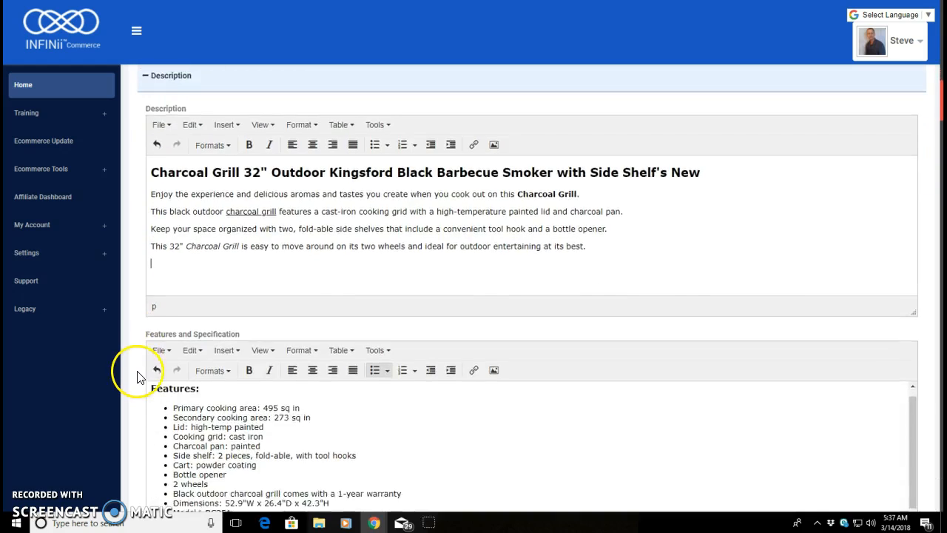
scroll(138, 376, "down", 3)
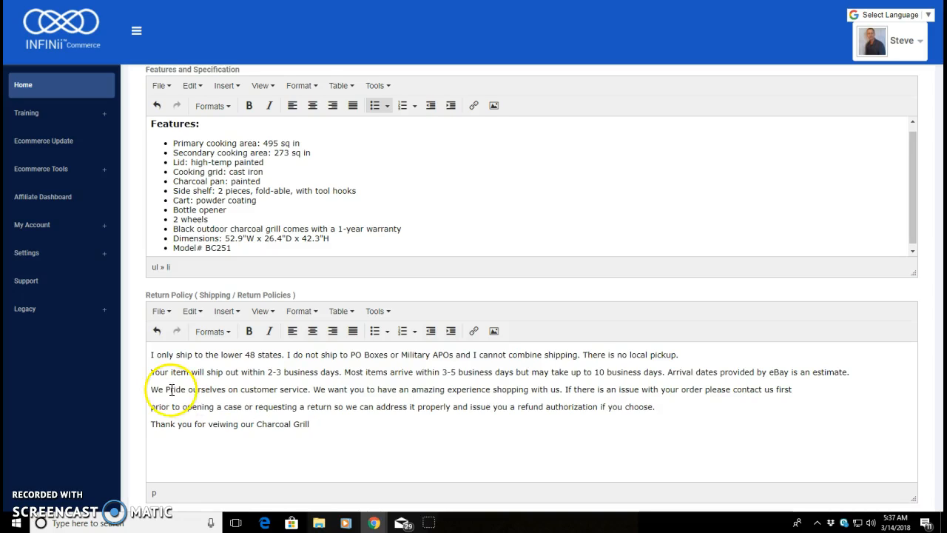
scroll(141, 401, "down", 3)
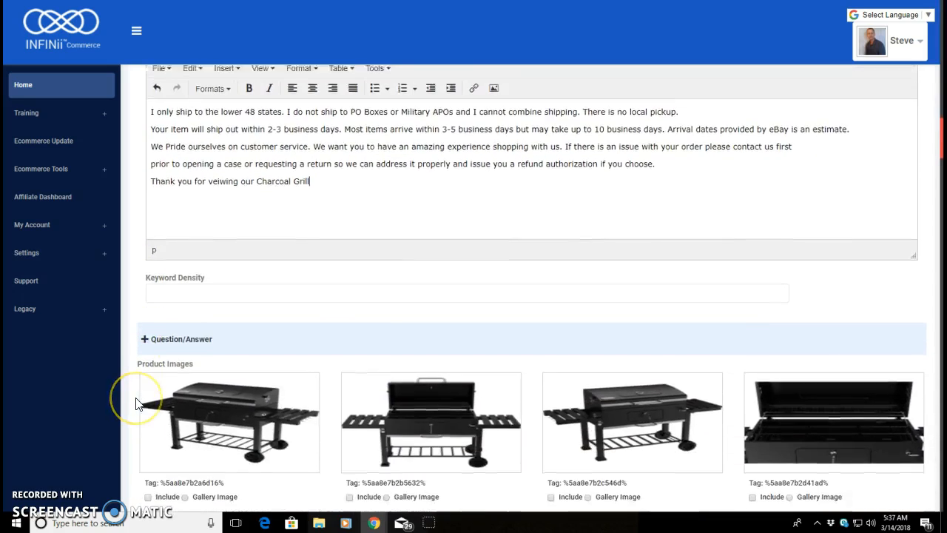
scroll(137, 402, "down", 1)
scroll(137, 402, "down", 1)
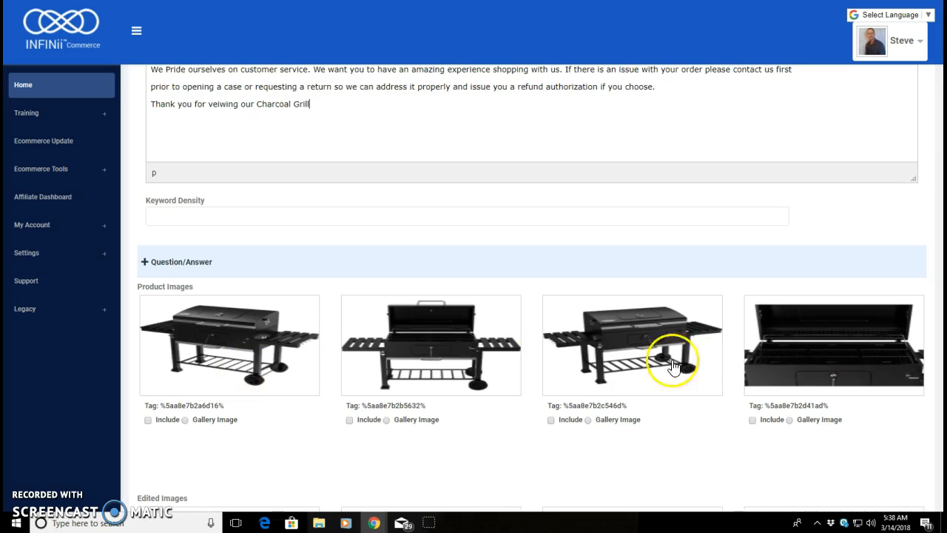
scroll(402, 334, "down", 3)
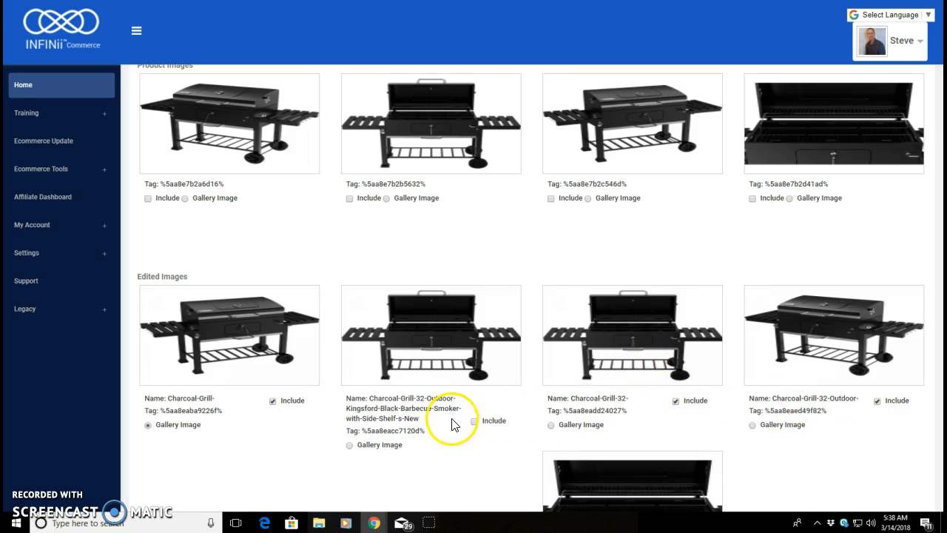
scroll(451, 423, "down", 1)
scroll(453, 425, "down", 1)
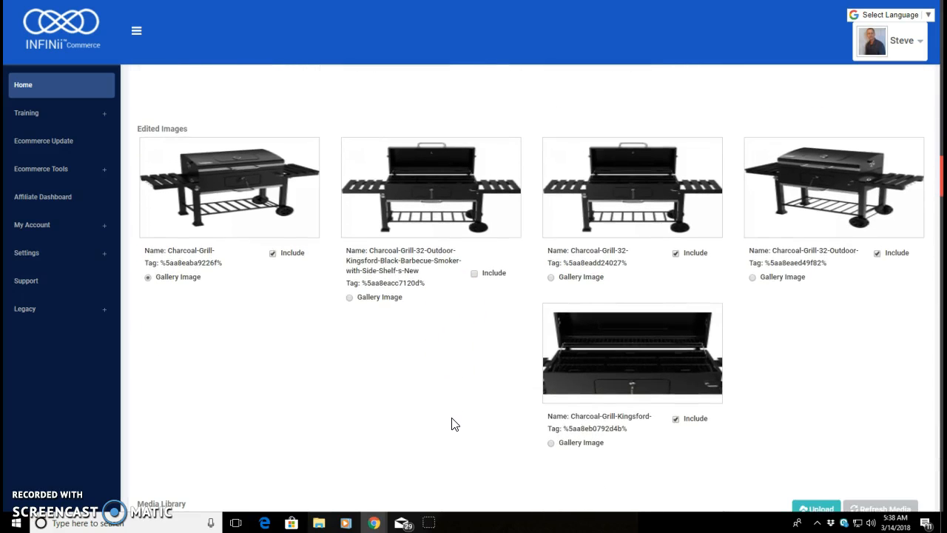
Review the listing's edited and product images, return policy, features, description and Payment settings
left_click(543, 420)
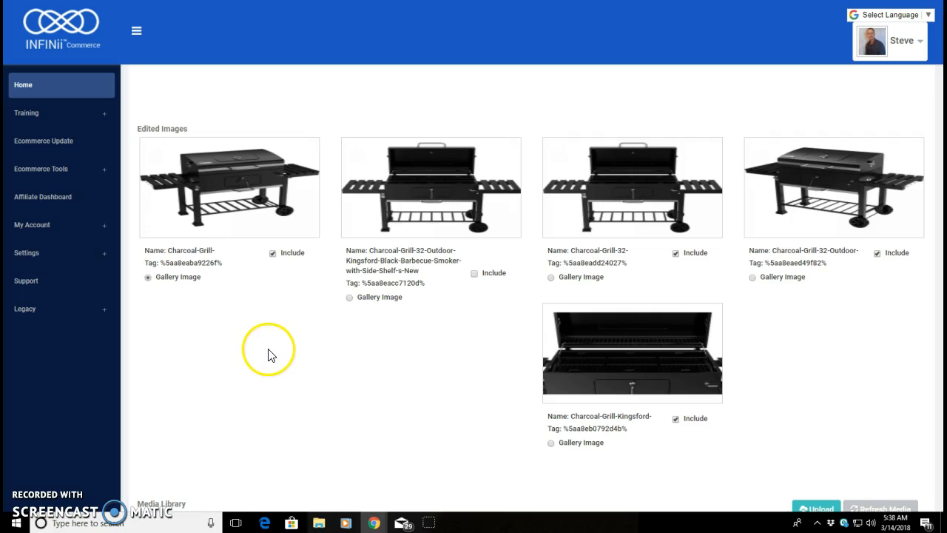
scroll(270, 352, "up", 3)
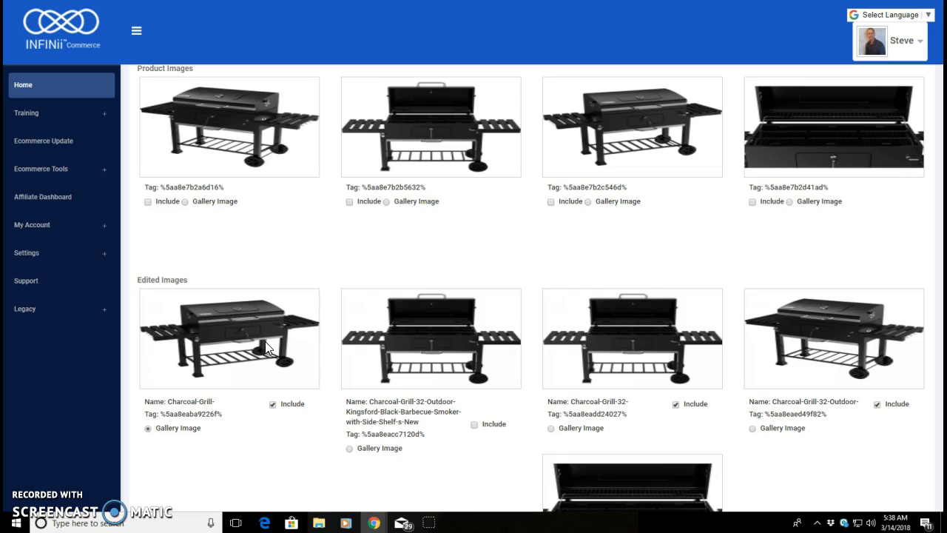
left_click(219, 325)
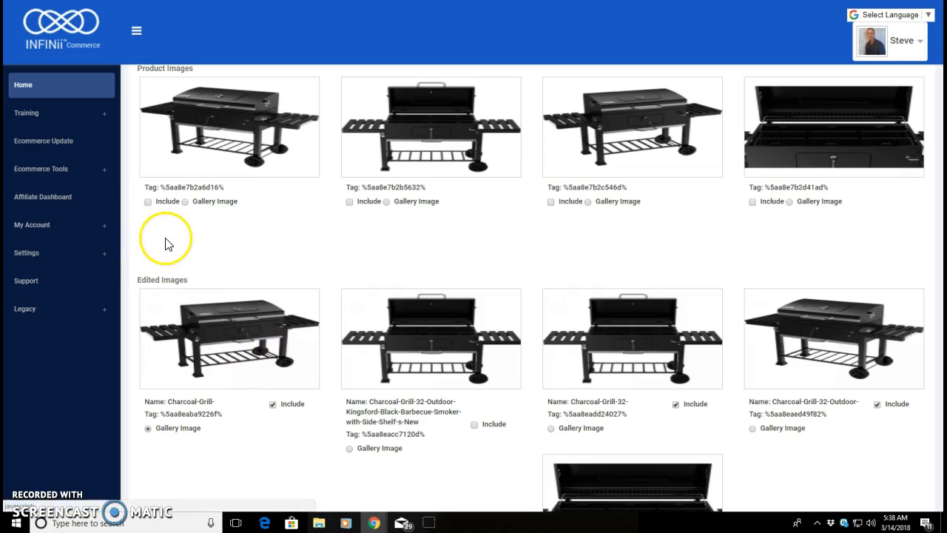
scroll(176, 244, "up", 5)
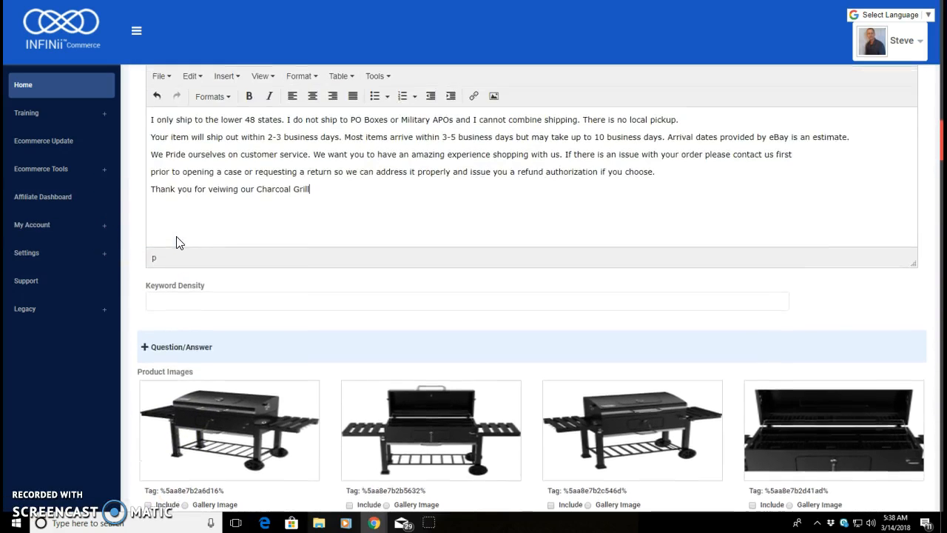
scroll(133, 140, "up", 5)
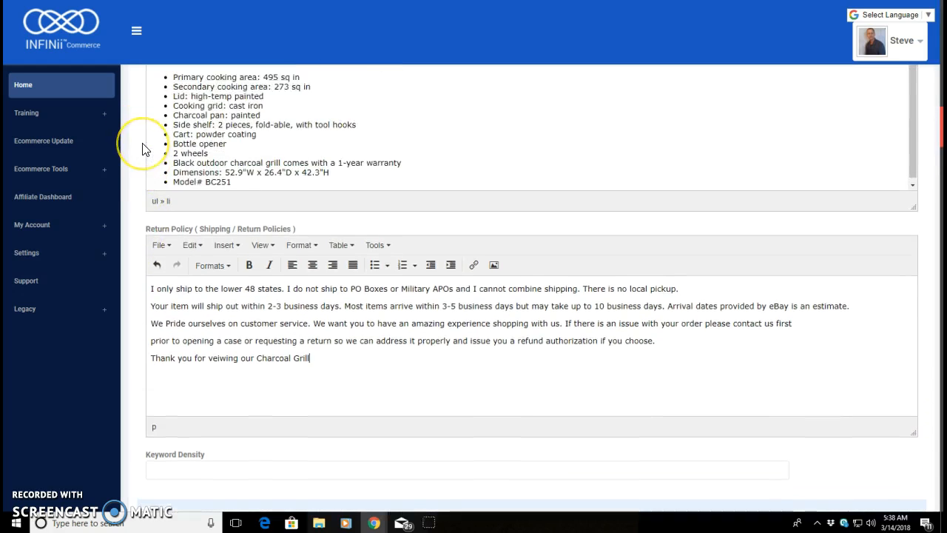
scroll(148, 152, "up", 6)
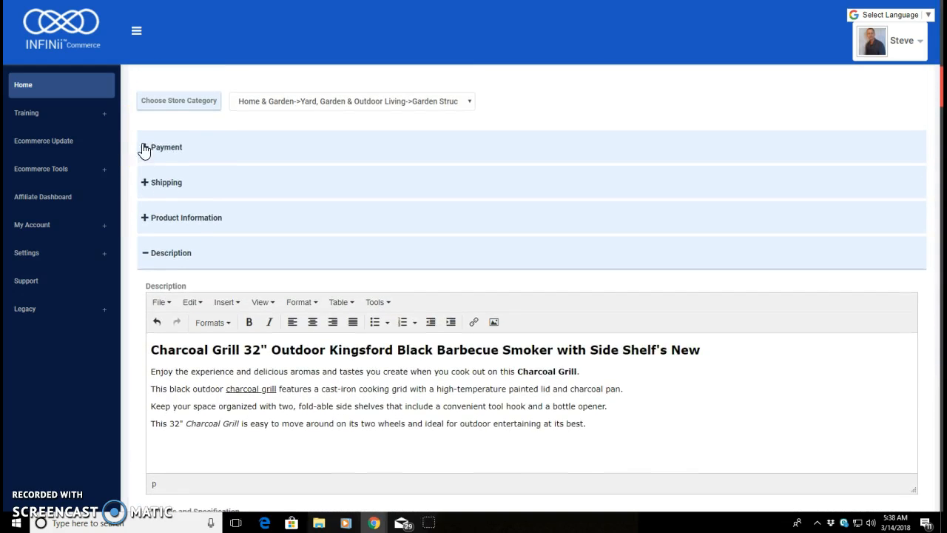
left_click(157, 150)
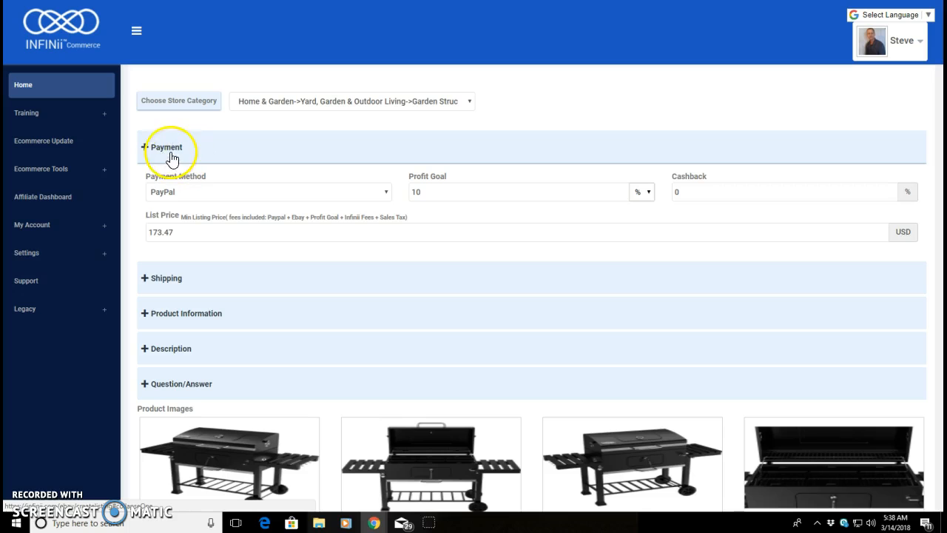
left_click(172, 148)
In the listing's Variations, set the eBay item specific Type to Grill/Smoker Combination Unit
scroll(247, 158, "up", 4)
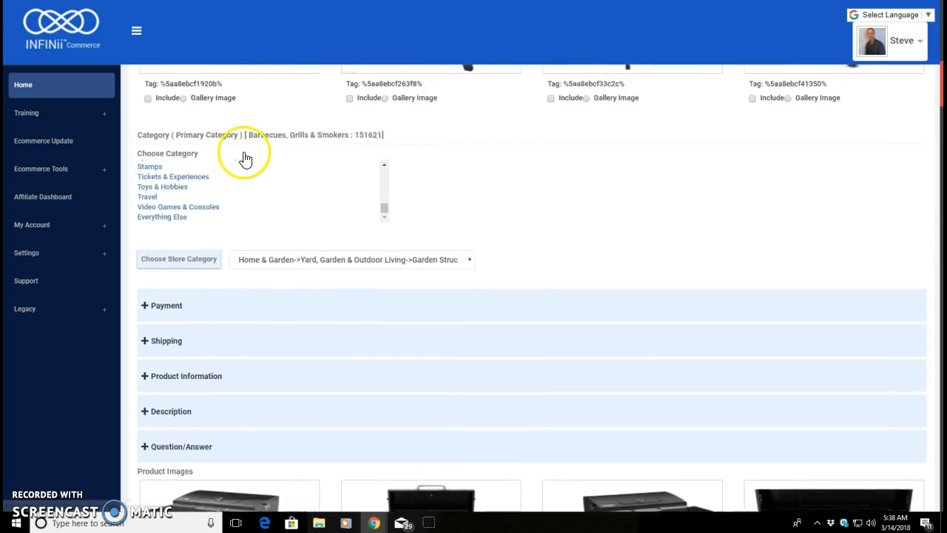
scroll(246, 159, "up", 7)
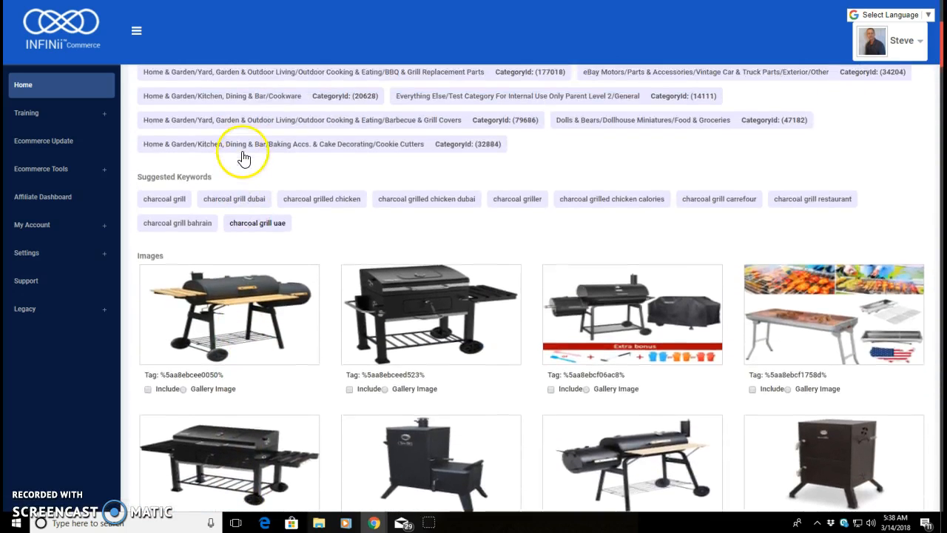
scroll(243, 155, "up", 3)
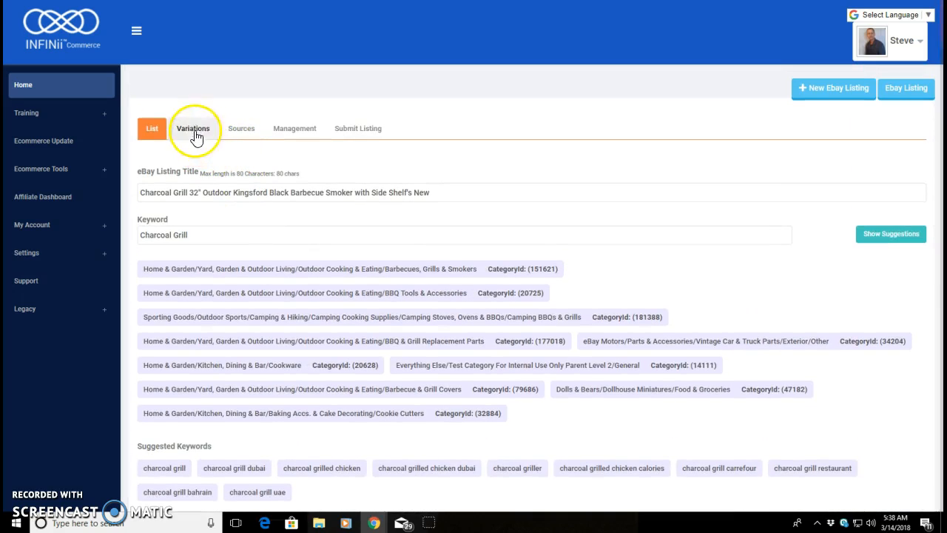
left_click(195, 132)
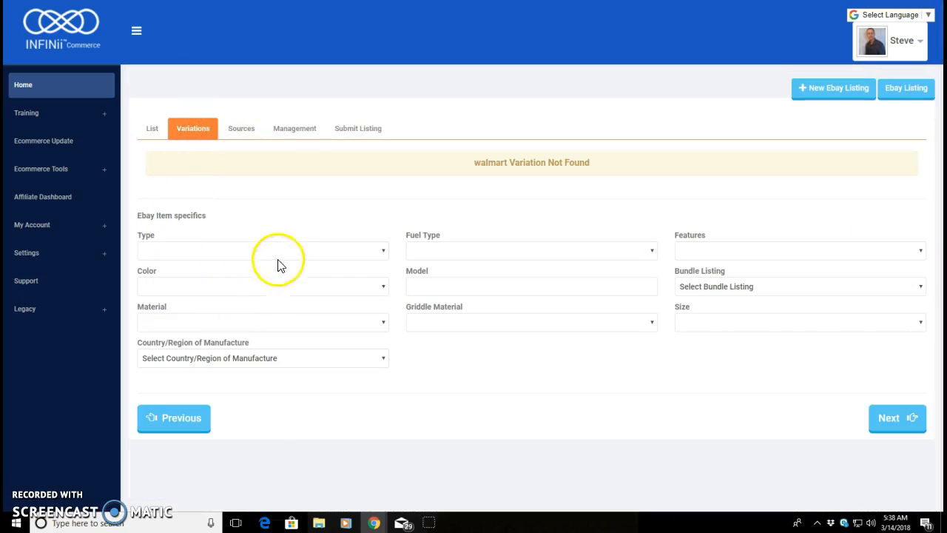
left_click(383, 253)
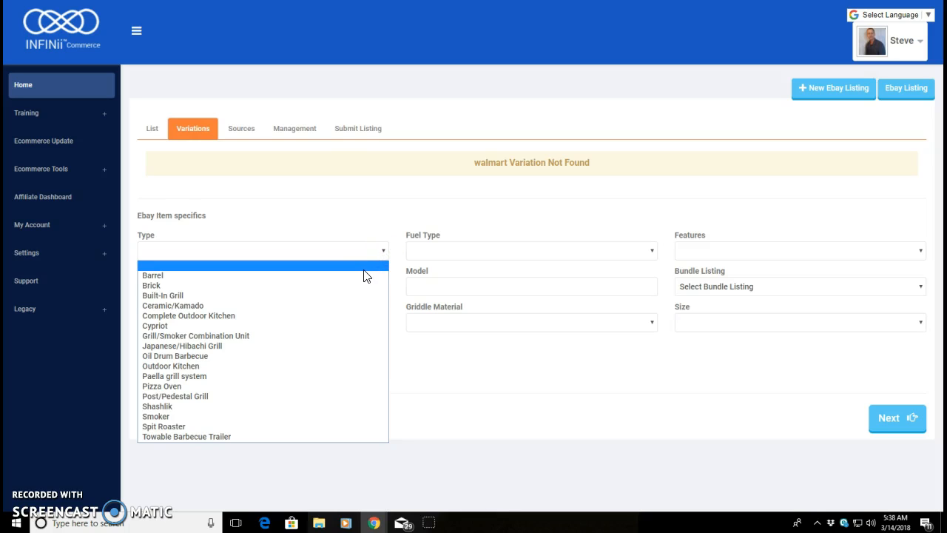
left_click(344, 328)
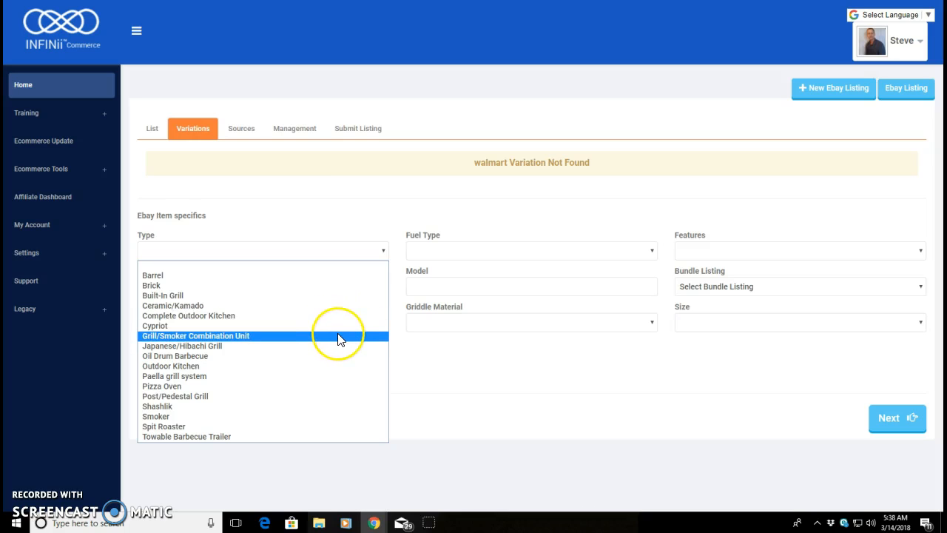
left_click(340, 337)
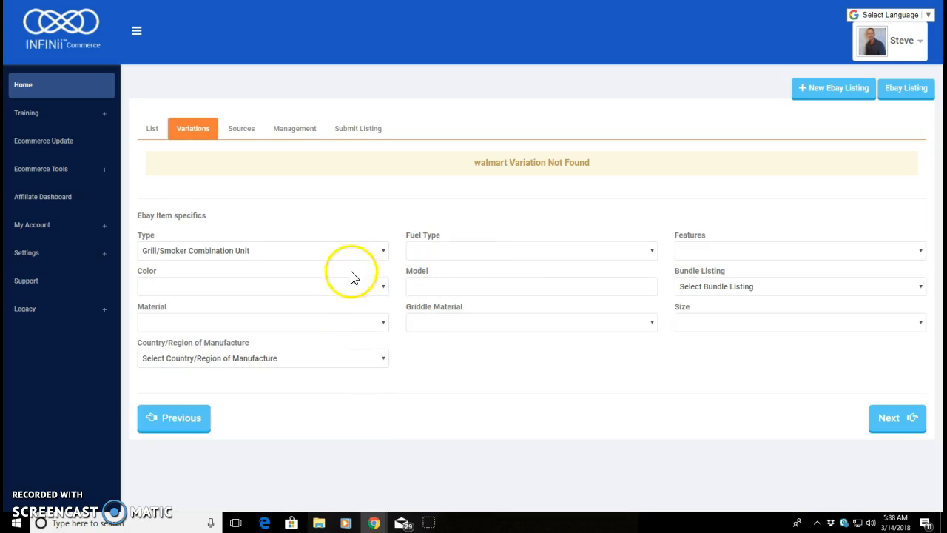
Set the item specifics Color to Black and Material to Cast Iron
left_click(383, 291)
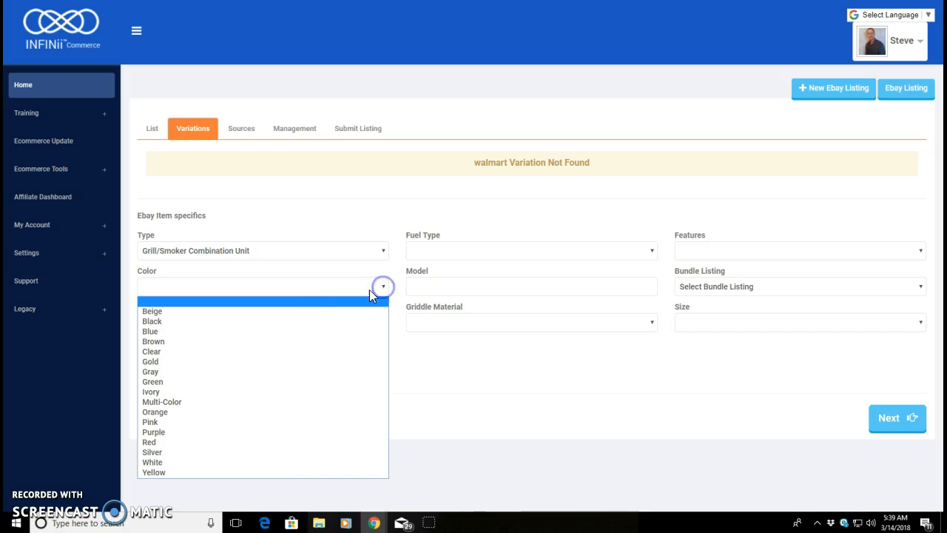
left_click(332, 319)
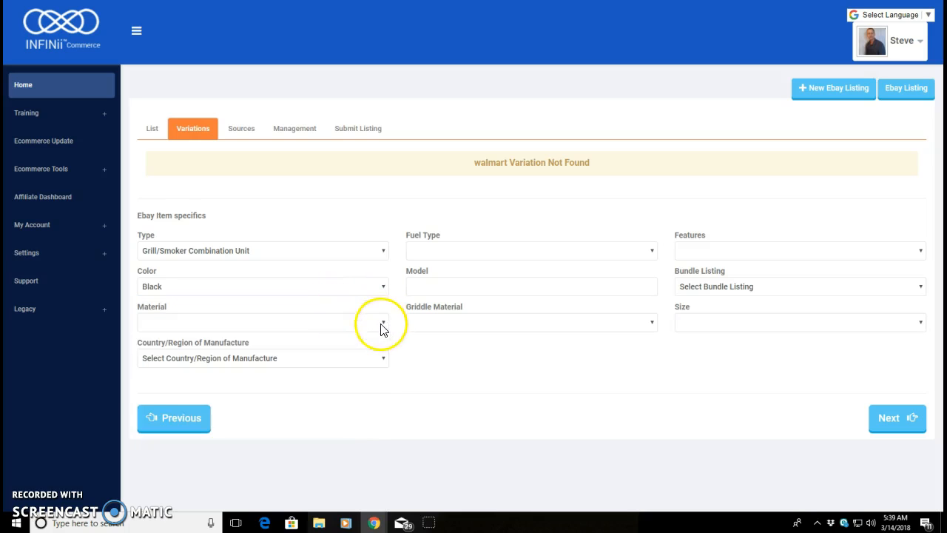
left_click(381, 325)
left_click(348, 357)
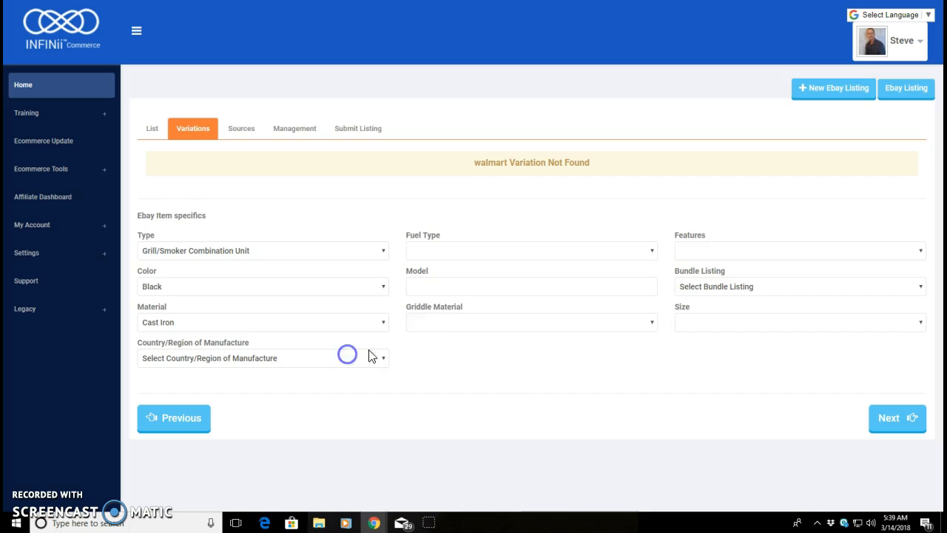
Set the item specifics Fuel Type to Charcoal and Features to Tabletop
left_click(653, 253)
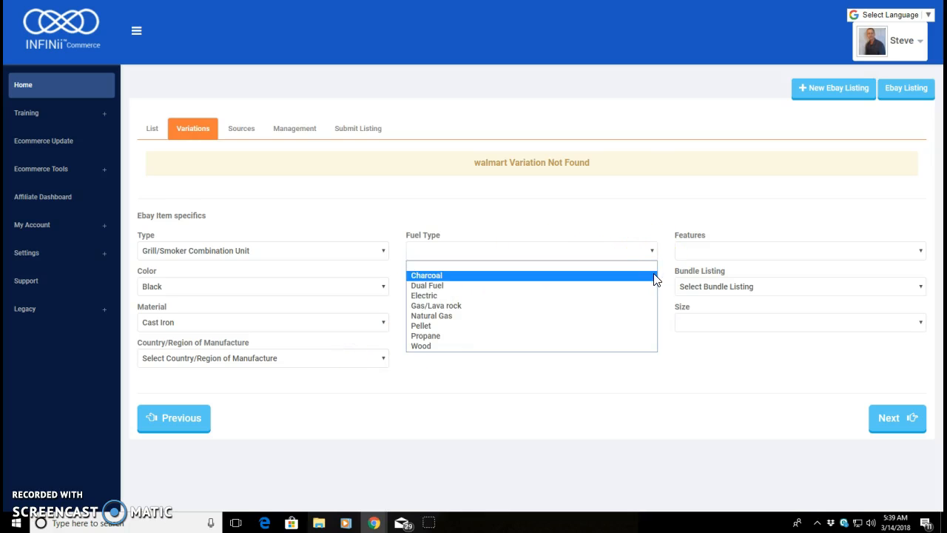
left_click(654, 276)
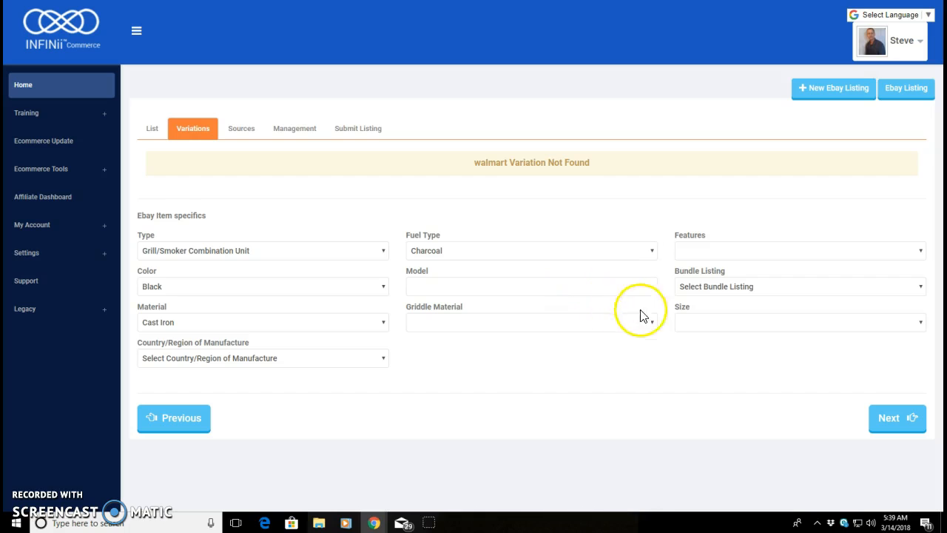
left_click(921, 252)
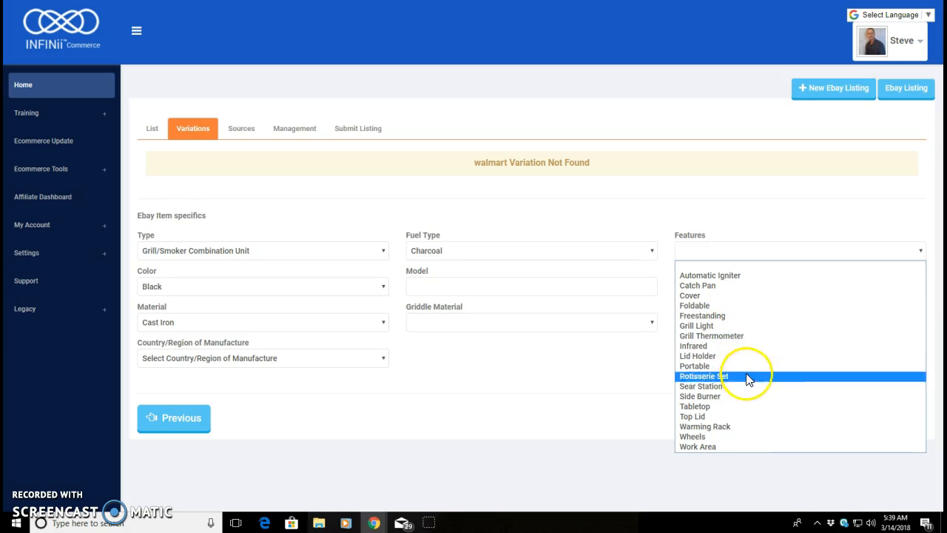
left_click(703, 407)
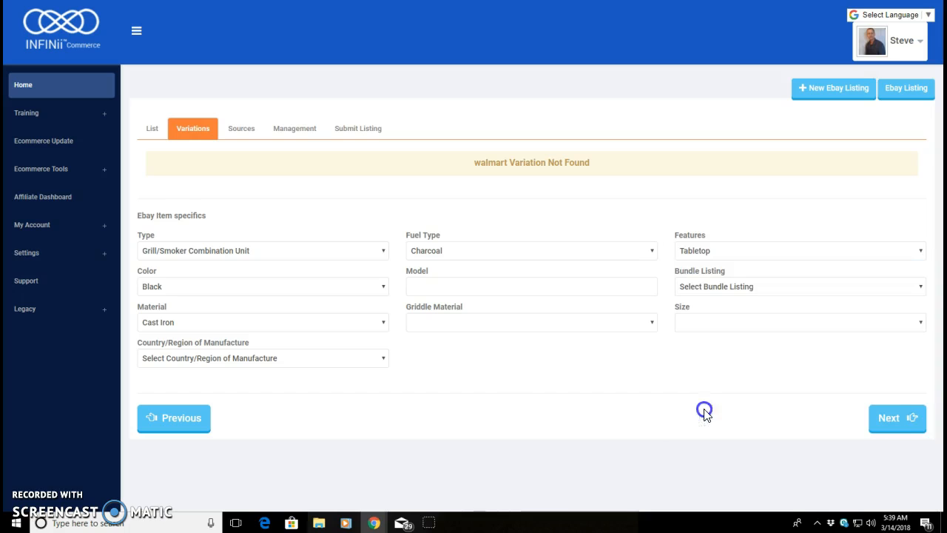
In the Management settings, enable buyer follow-up with the "Thank You ( immediately )" message and auto-relisting at the end of the listing
left_click(894, 418)
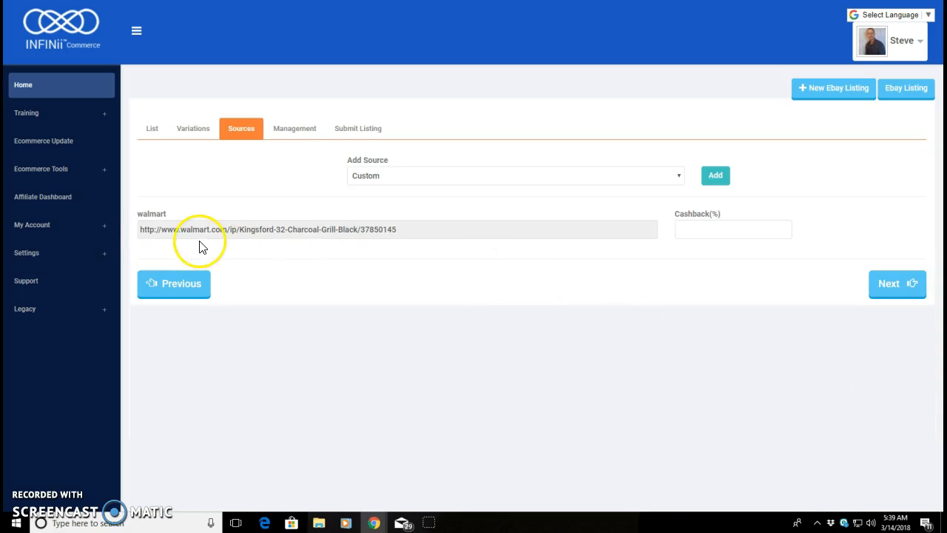
left_click(880, 289)
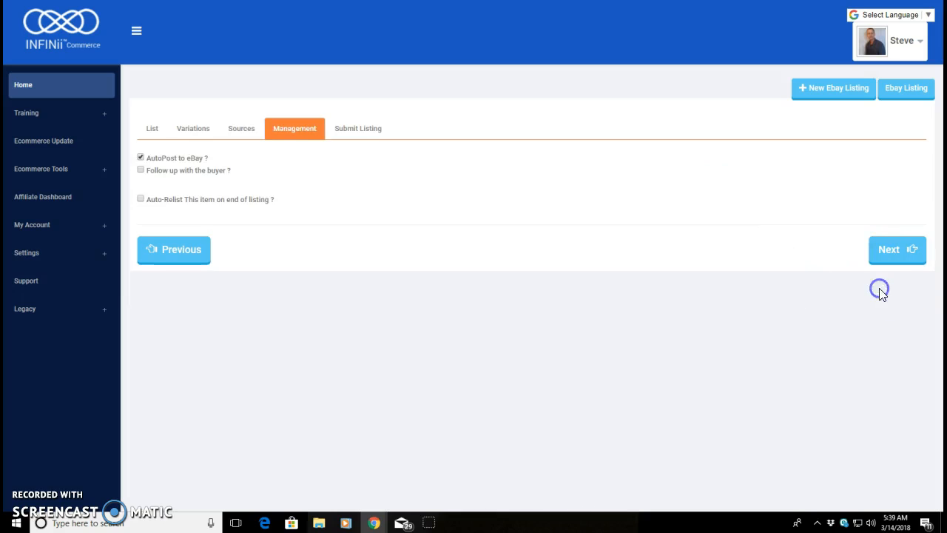
left_click(141, 171)
left_click(158, 223)
left_click(160, 251)
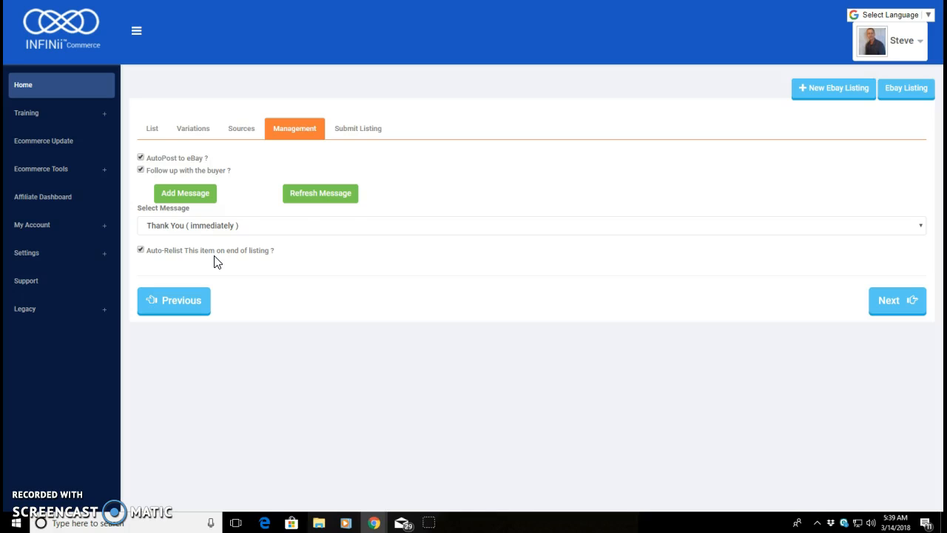
Preview the finished listing, checking its details, description, features and shipping and return policies, and close the preview
left_click(880, 307)
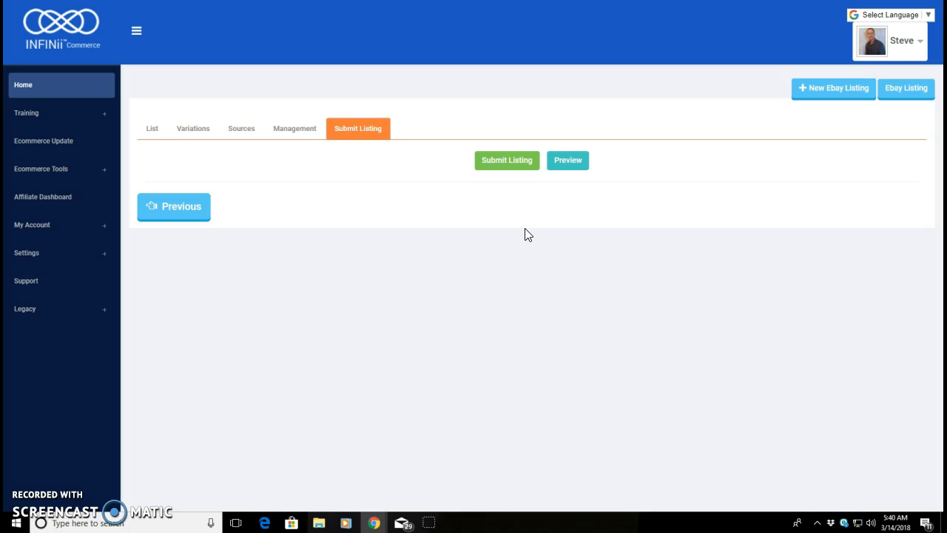
left_click(567, 164)
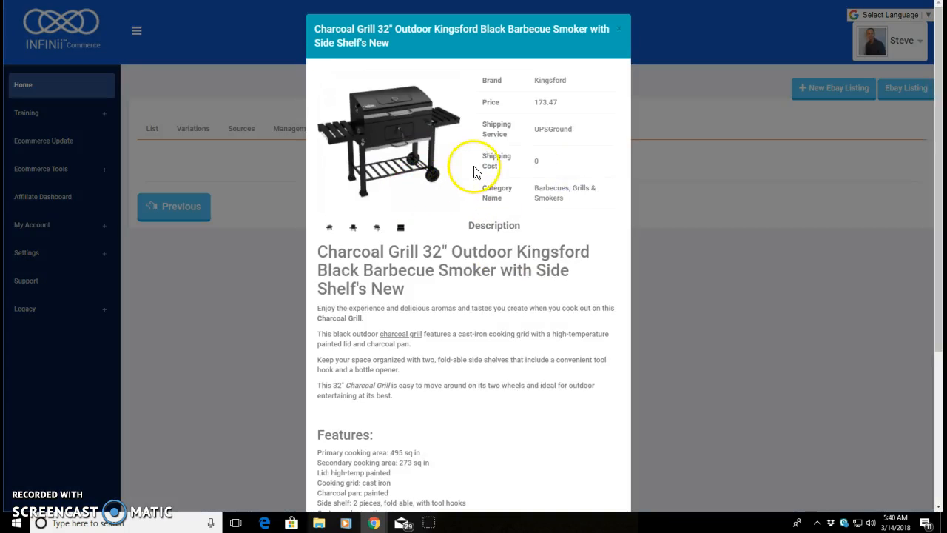
scroll(465, 190, "down", 3)
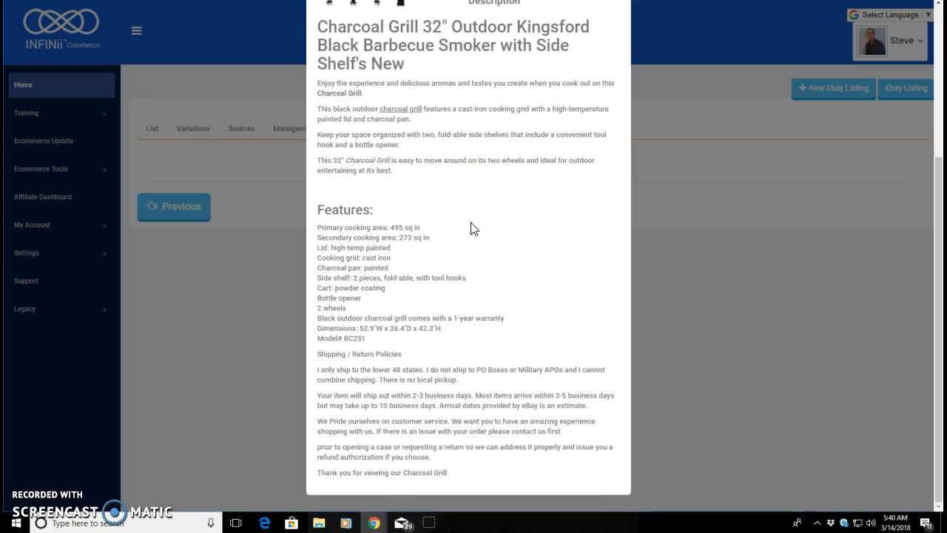
scroll(473, 228, "up", 3)
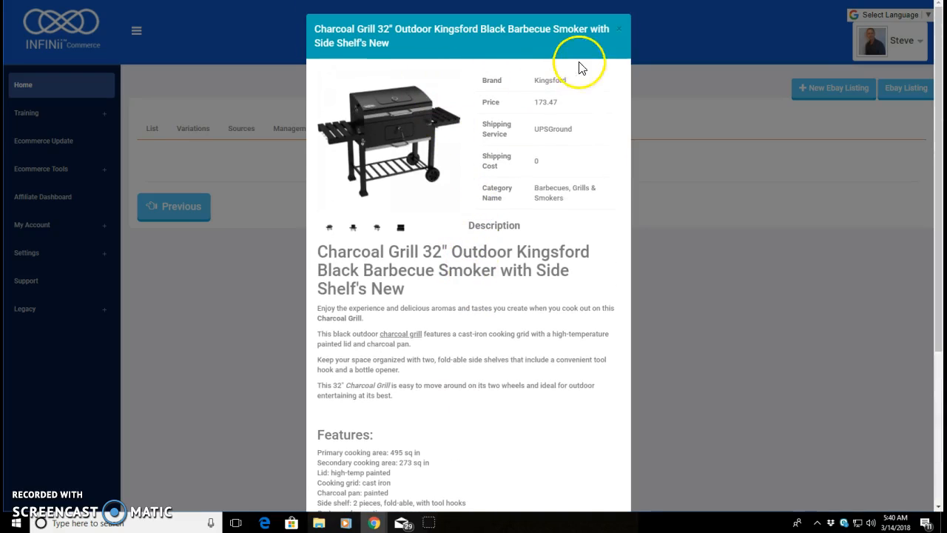
left_click(618, 29)
Submit the listing to eBay and open its published item page
left_click(492, 166)
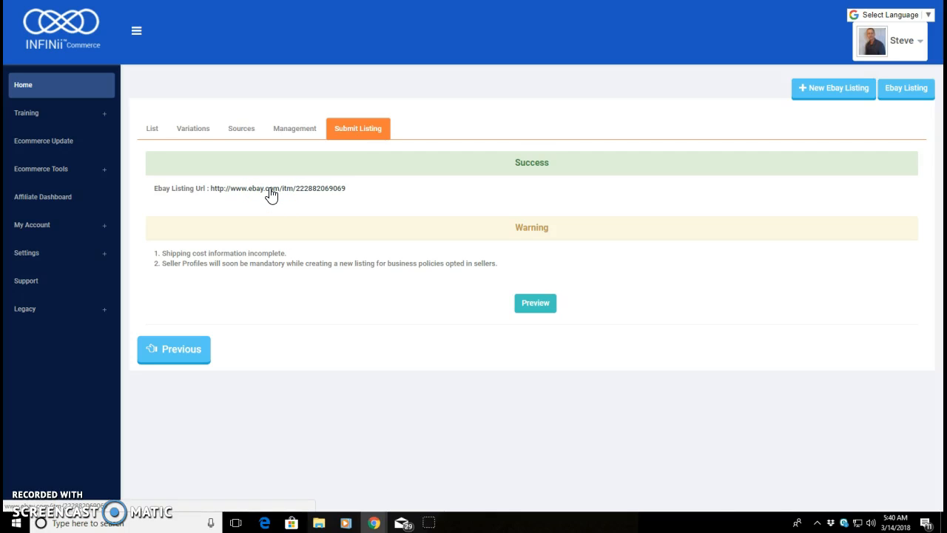
left_click(271, 192)
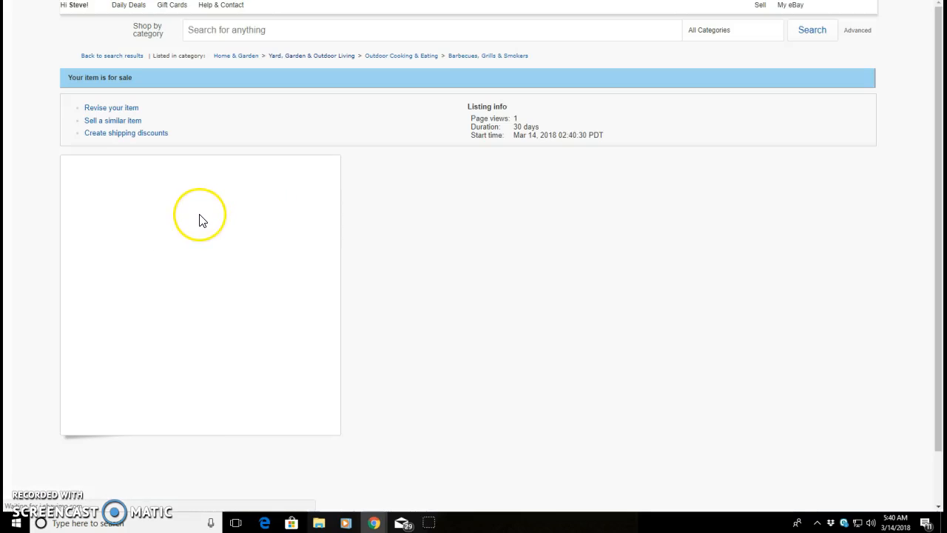